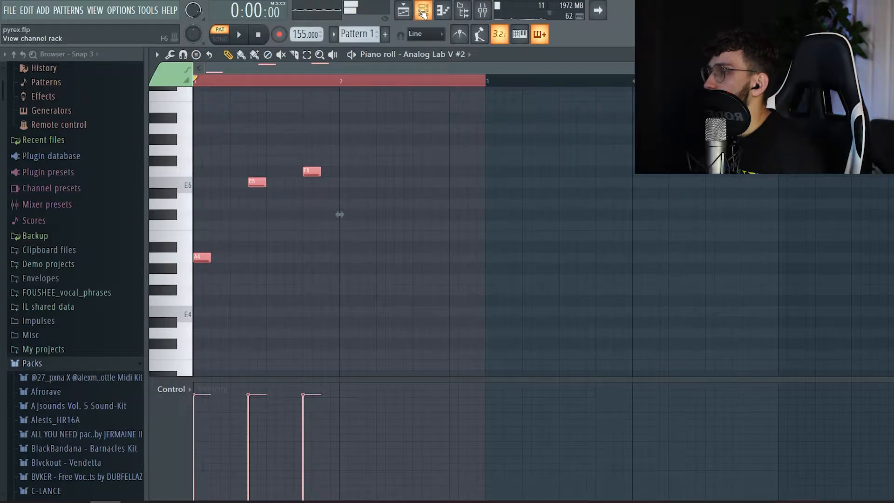
# - Examine the Initial SlowMo effect, set to 2 bars, on the Analog Lab V mixer track, and return to the playlist
pyautogui.click(403, 11)
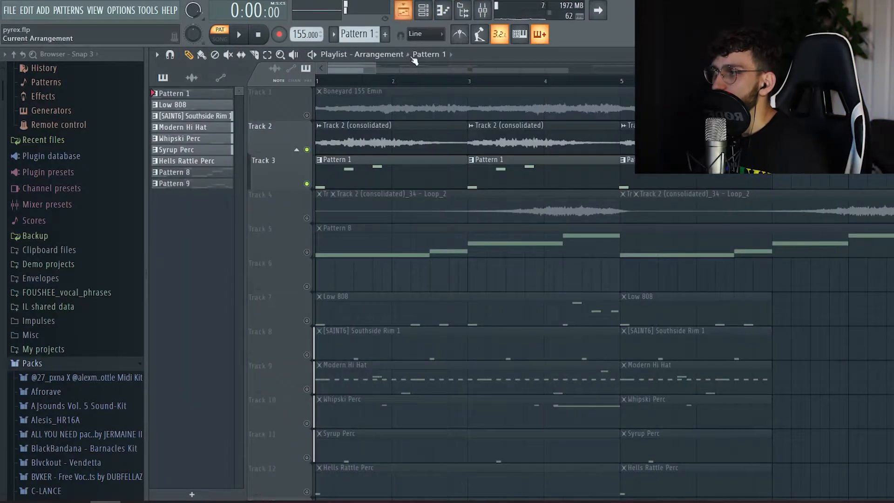
pyautogui.click(484, 11)
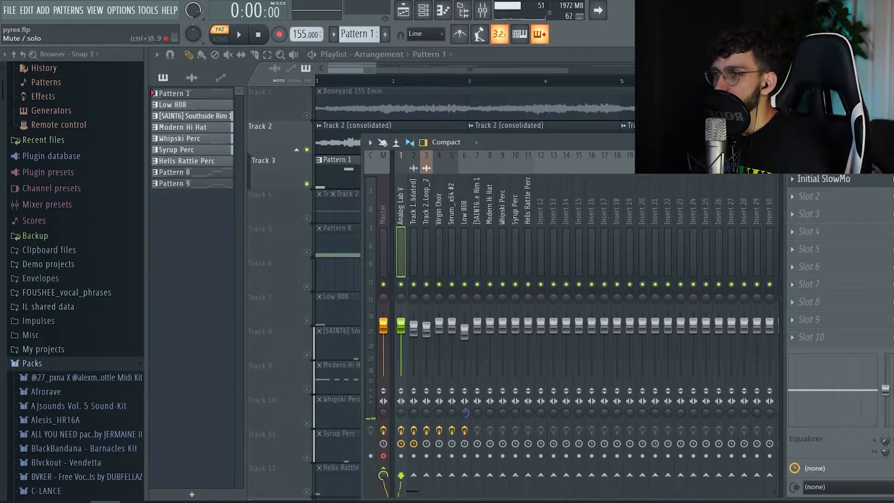
pyautogui.click(823, 178)
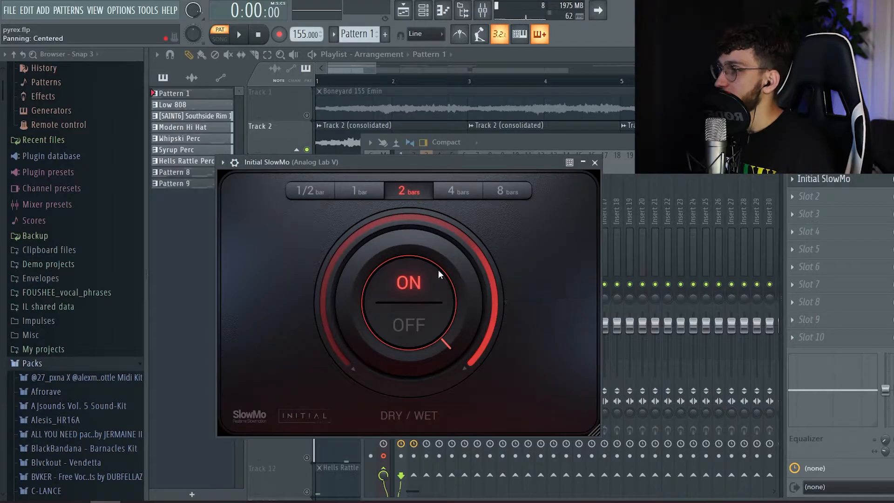
pyautogui.click(649, 185)
pyautogui.click(403, 11)
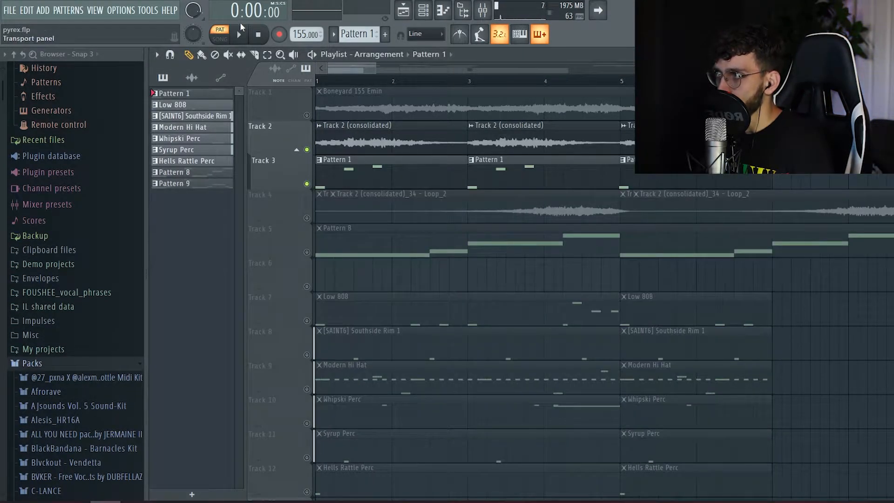
# - Play the Pattern 1 melody on Track 3 from the start of the arrangement and stop playback
pyautogui.click(241, 40)
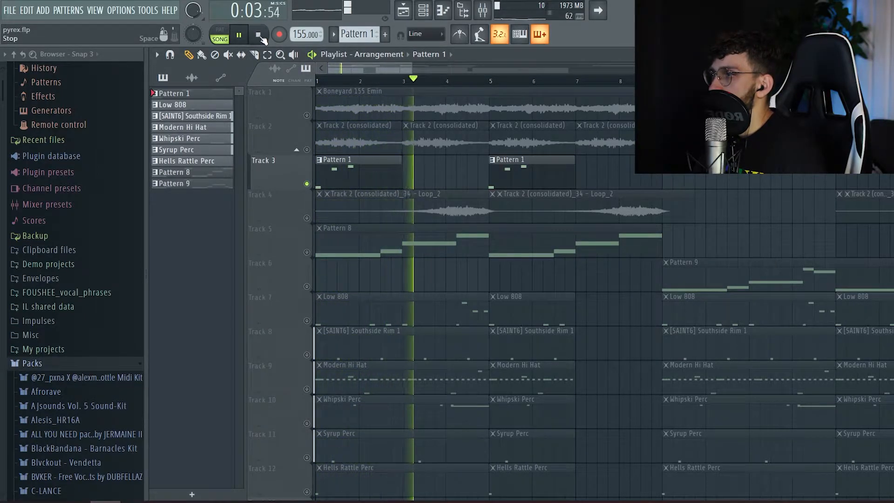
pyautogui.click(260, 36)
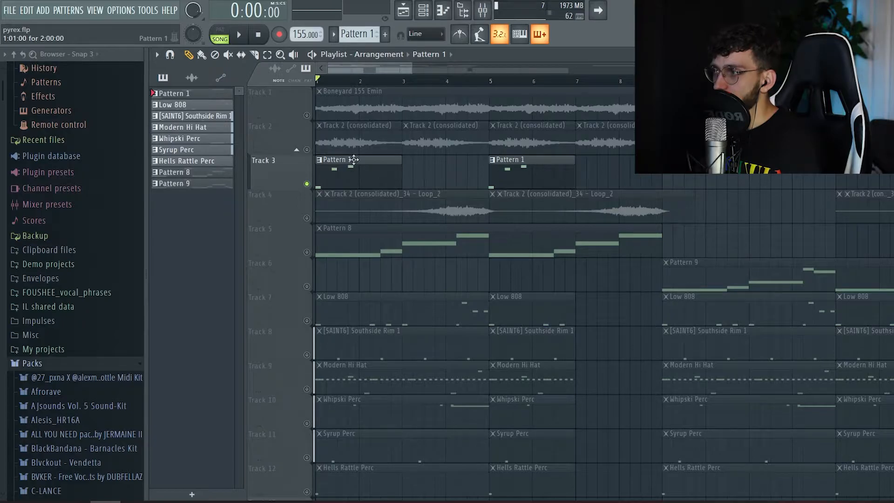
# - Select the first two bars of the arrangement and try to consolidate Track 3 into a WAV audio clip
pyautogui.moveTo(360, 85); pyautogui.dragTo(261, 115)
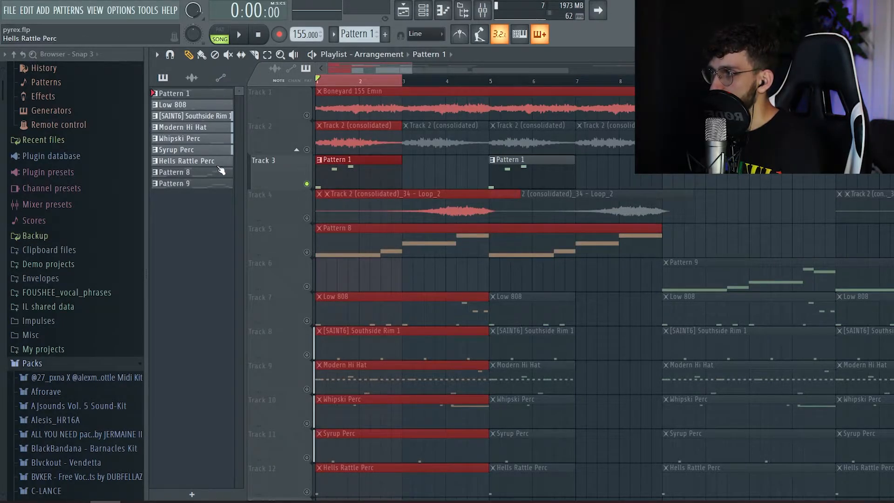
pyautogui.rightClick(270, 164)
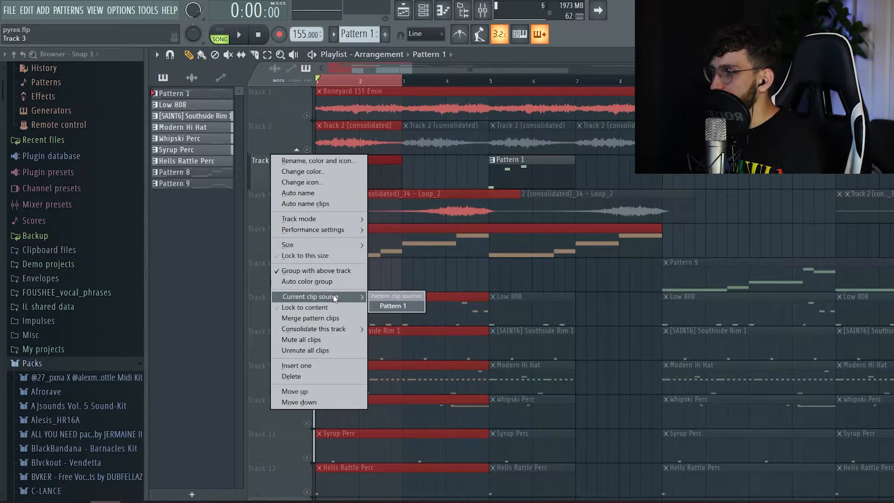
pyautogui.moveTo(354, 329)
pyautogui.click(394, 330)
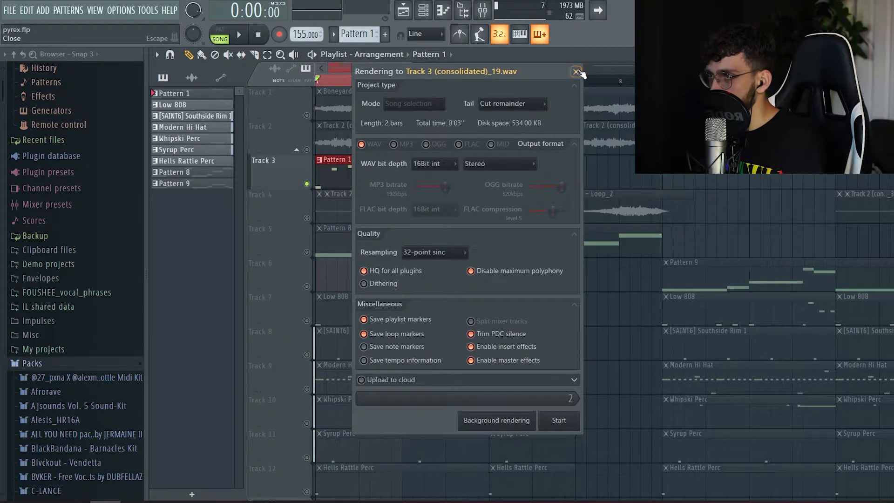
pyautogui.click(577, 73)
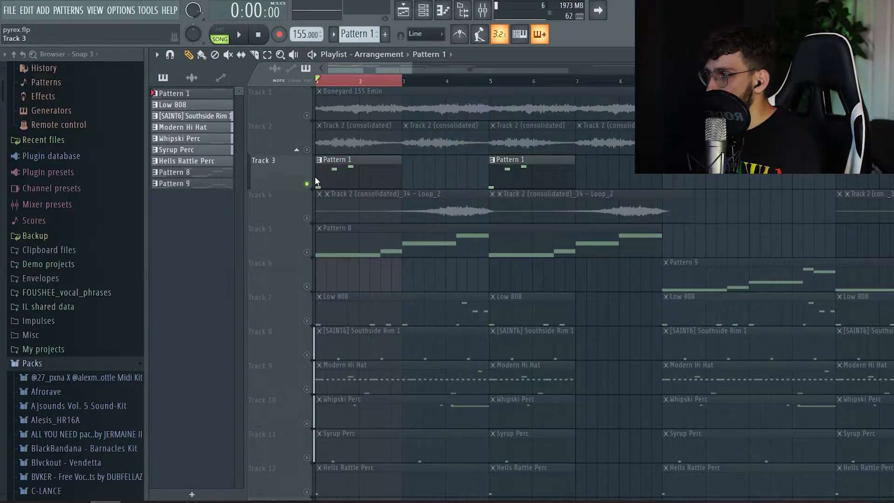
# - Place another Pattern 1 clip at bar 3 on Track 3 and toggle the track's mute switch
pyautogui.click(413, 175)
pyautogui.moveTo(409, 174); pyautogui.dragTo(397, 174)
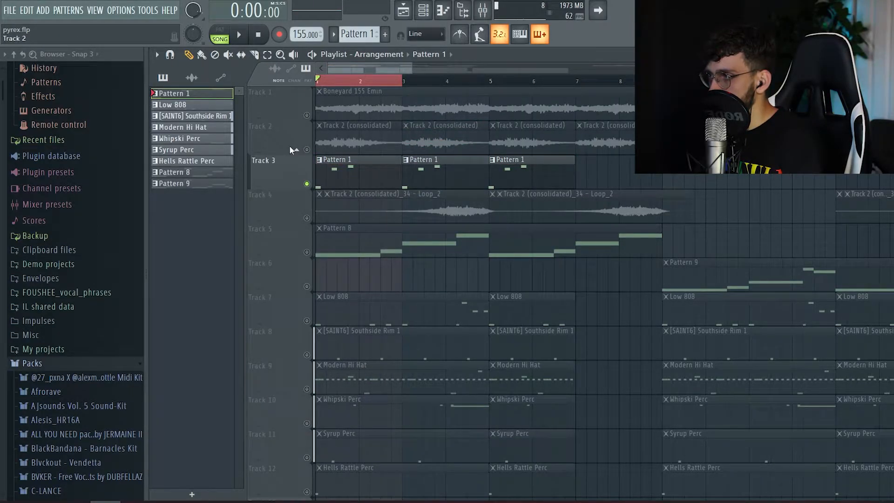
pyautogui.click(306, 183)
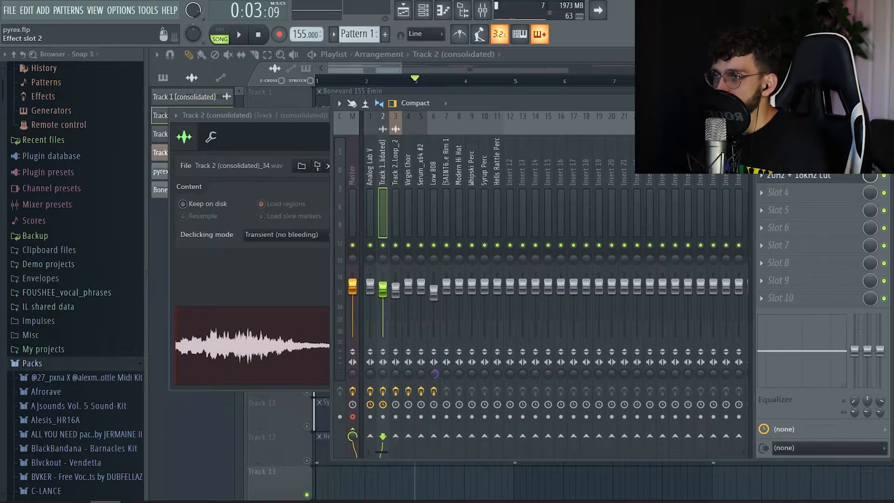
# - Examine the Fruity Reeverb 2 and the 20Hz + 18kHz cut EQ on the Track 1 (consolidated) mixer track
pyautogui.click(796, 158)
pyautogui.moveTo(465, 193); pyautogui.dragTo(579, 136)
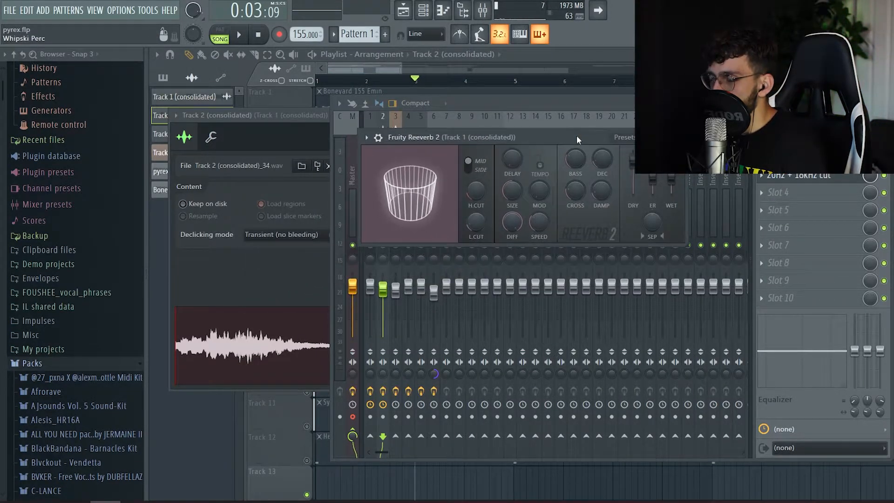
pyautogui.click(795, 179)
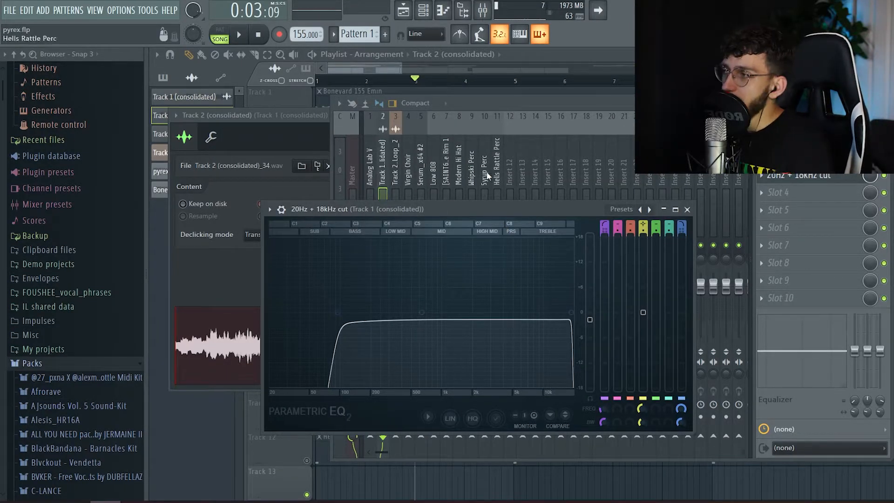
pyautogui.press('F12')
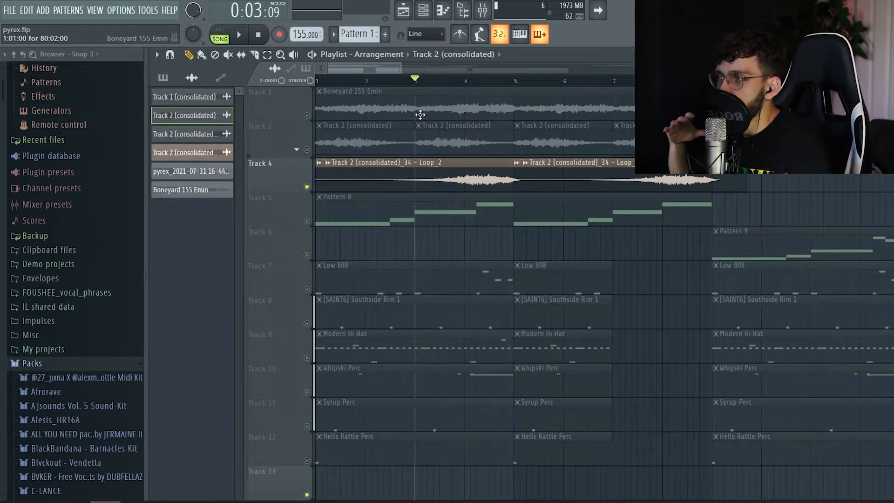
# - Play the soloed Loop_2 audio clips on Track 4 and stop playback
pyautogui.press('space')
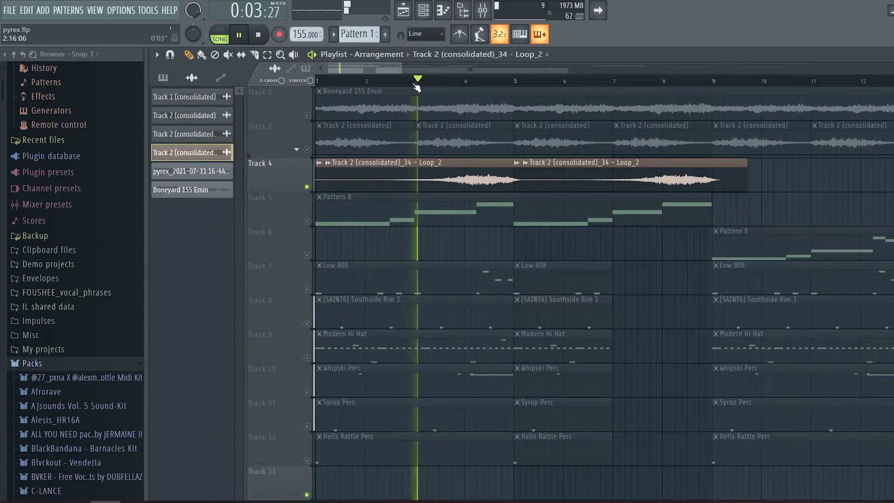
pyautogui.click(259, 35)
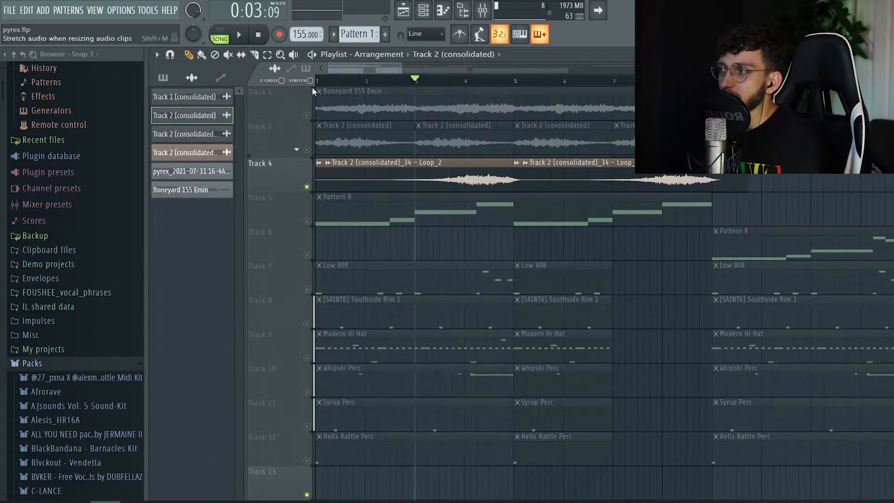
# - Load the first Track 2 (consolidated) audio clip into the Edison sample editor and reverse the whole sample
pyautogui.moveTo(345, 135); pyautogui.dragTo(499, 139)
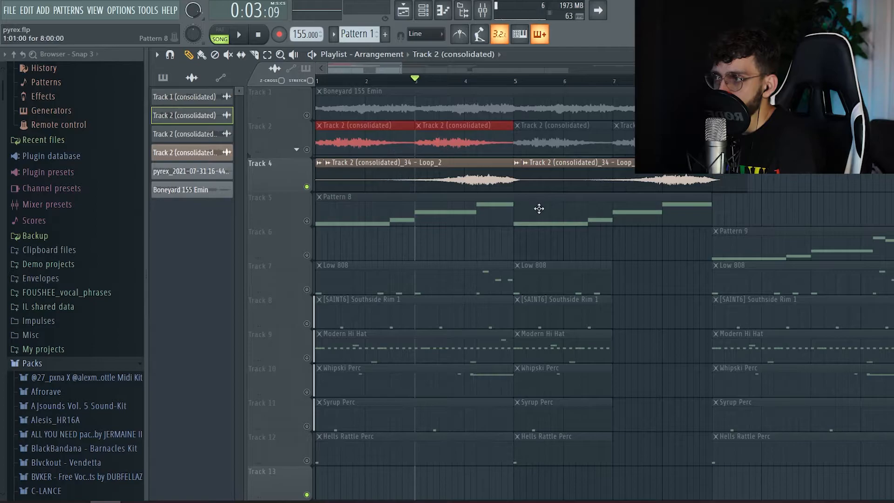
pyautogui.click(320, 131)
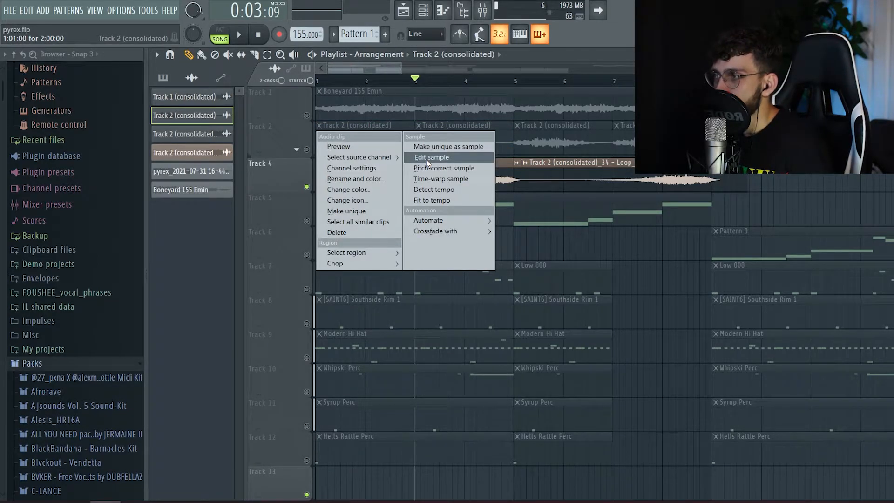
pyautogui.rightClick(640, 245)
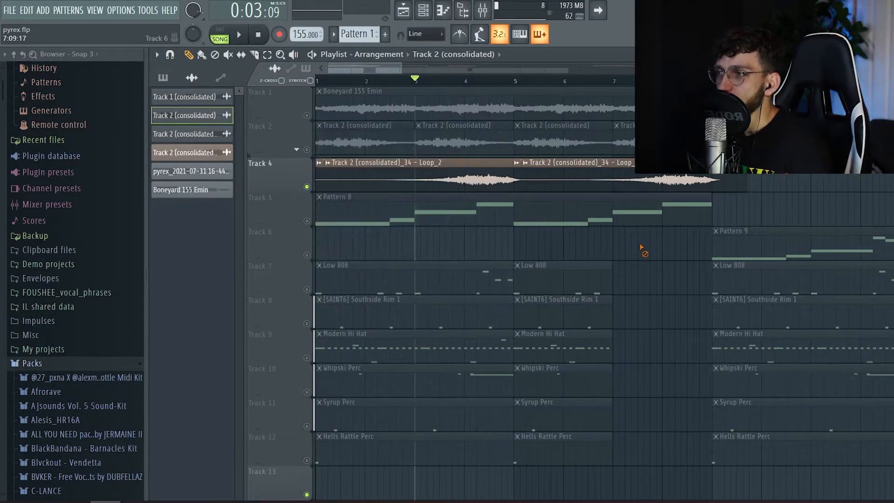
pyautogui.click(322, 129)
pyautogui.click(439, 158)
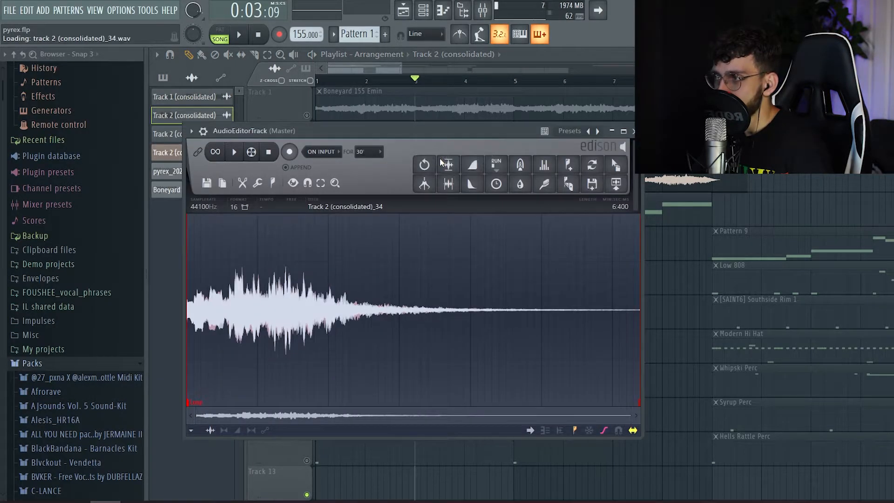
pyautogui.moveTo(442, 127); pyautogui.dragTo(552, 120)
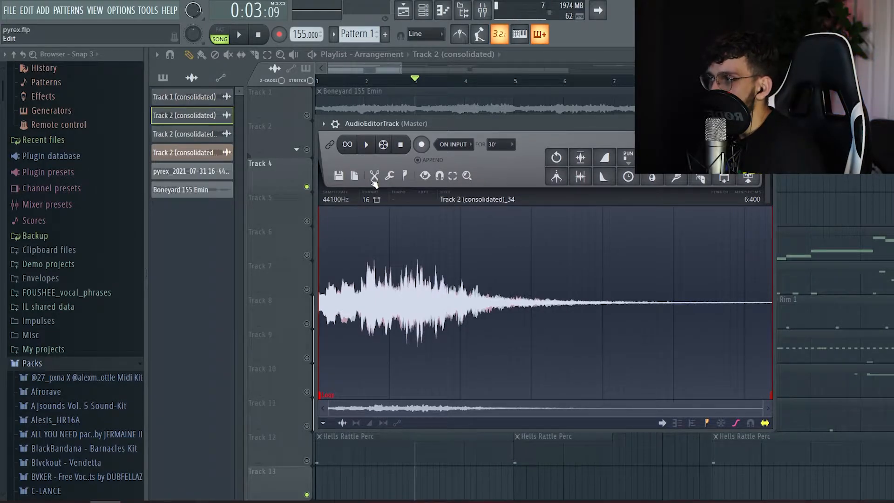
pyautogui.click(390, 177)
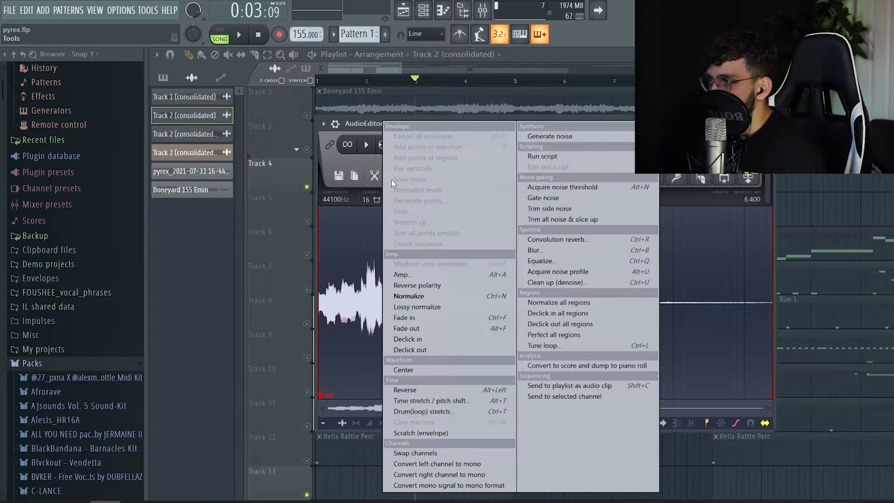
pyautogui.click(442, 390)
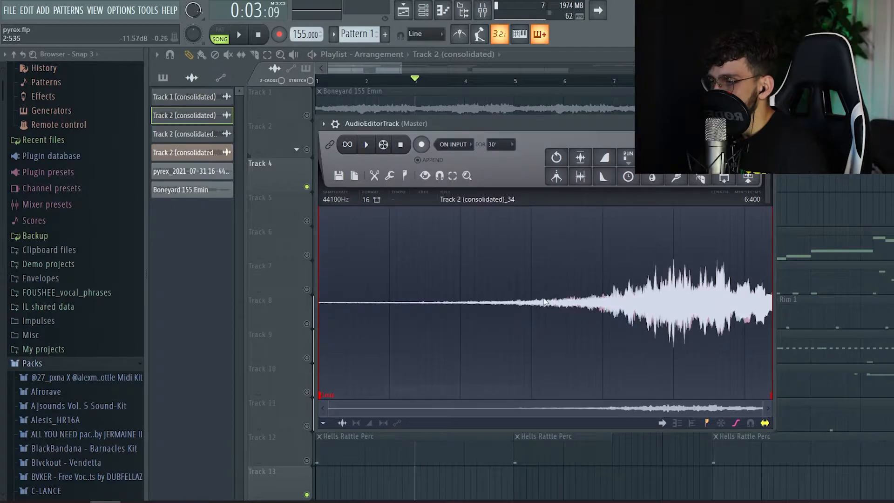
# - Open the Blur effect for the reversed sample in Edison and adjust its amount to about 1329 ms
pyautogui.click(408, 178)
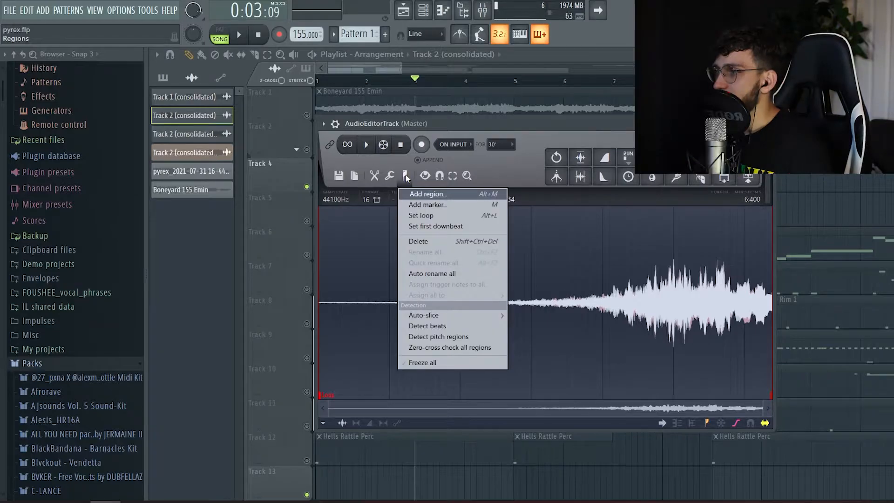
pyautogui.click(425, 175)
pyautogui.click(439, 175)
pyautogui.click(427, 176)
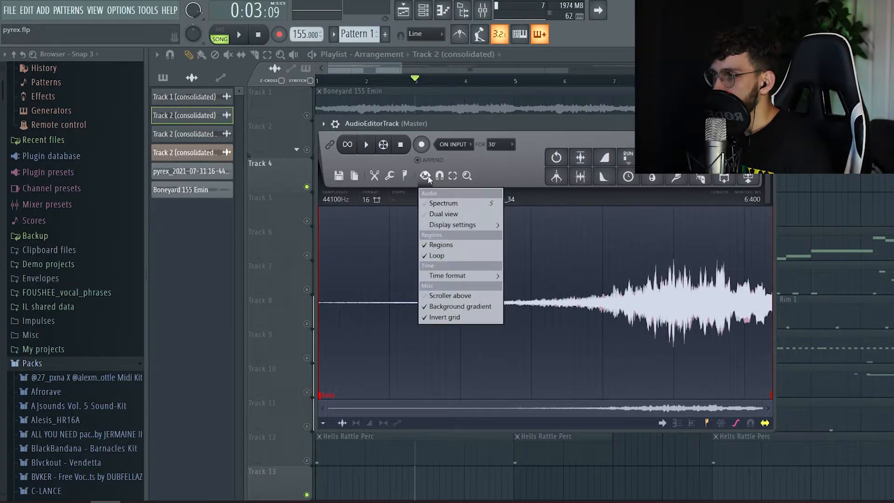
pyautogui.click(374, 175)
pyautogui.click(354, 175)
pyautogui.click(387, 177)
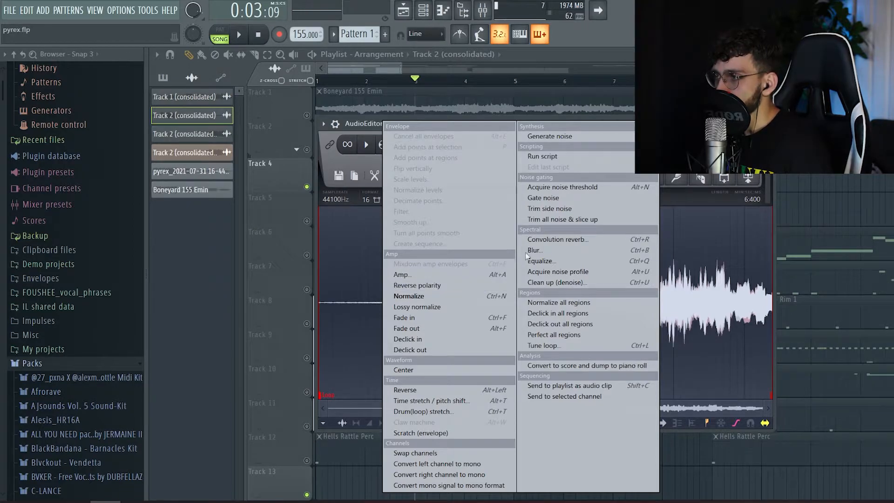
pyautogui.click(555, 249)
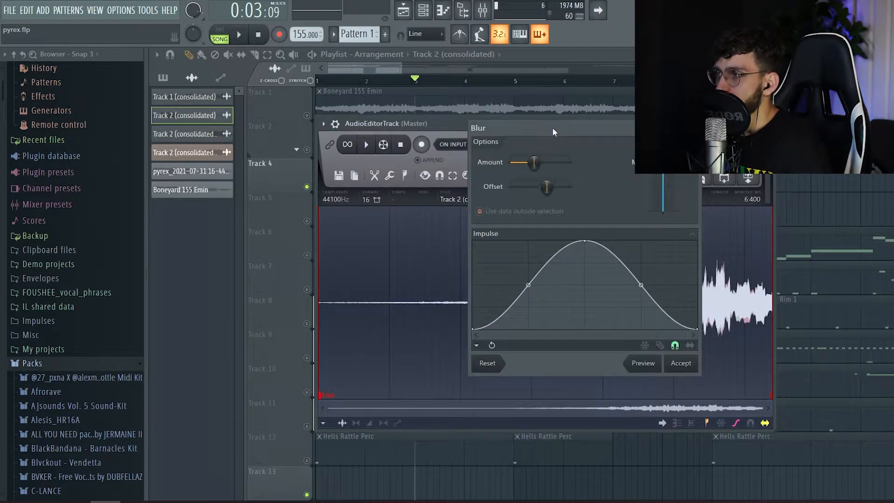
pyautogui.moveTo(553, 128); pyautogui.dragTo(624, 115)
pyautogui.moveTo(605, 151); pyautogui.dragTo(601, 152)
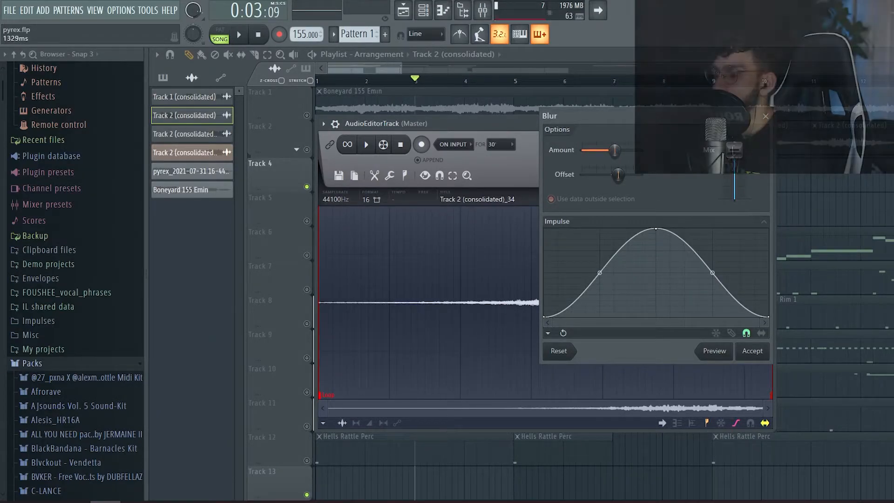
pyautogui.moveTo(601, 150); pyautogui.dragTo(598, 150)
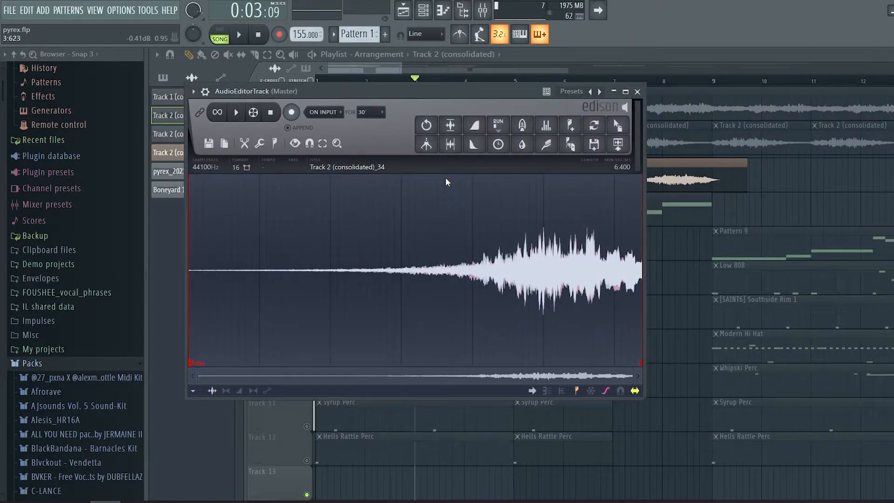
# - Drop the edited sample from Edison onto Track 4 after the existing clips as an audio clip, and delete that clip
pyautogui.click(618, 144)
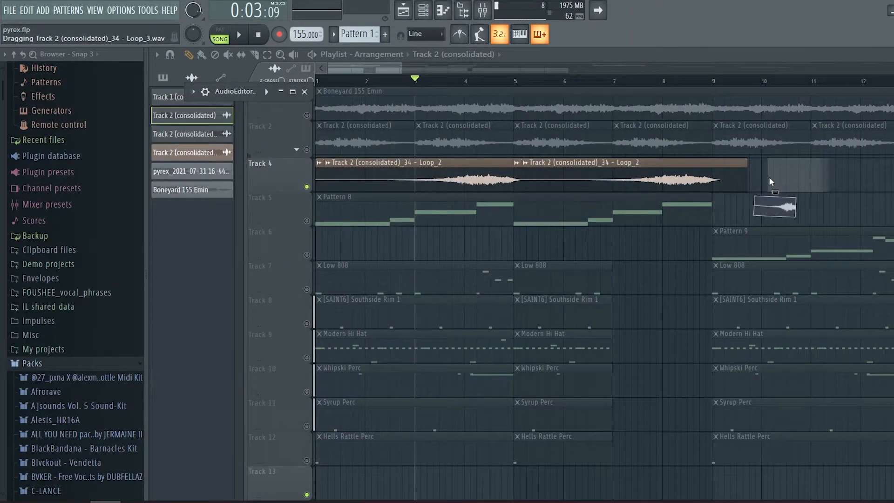
pyautogui.click(791, 178)
pyautogui.moveTo(791, 179); pyautogui.dragTo(741, 192)
pyautogui.moveTo(805, 211); pyautogui.dragTo(788, 166)
pyautogui.rightClick(802, 172)
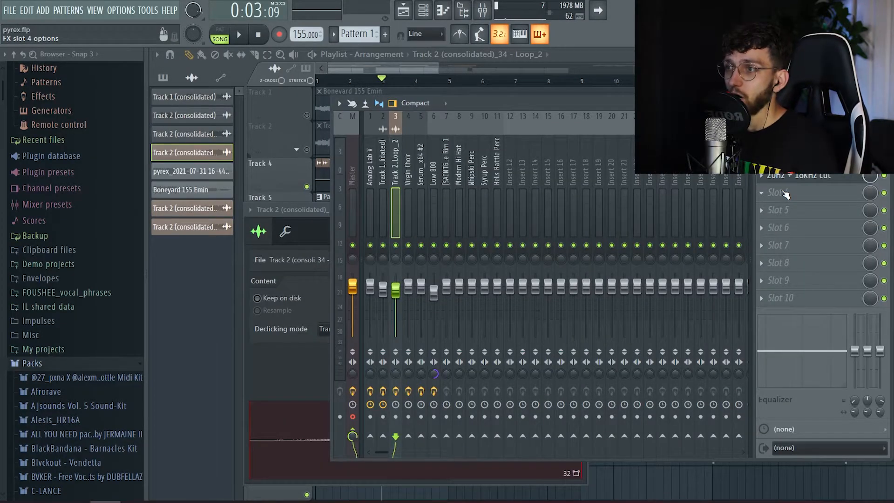
# - Copy the Fruity Reeverb 2 settings from the Track 1 (consolidated) mixer track to the Track 2 Loop_2 mixer track
pyautogui.click(800, 157)
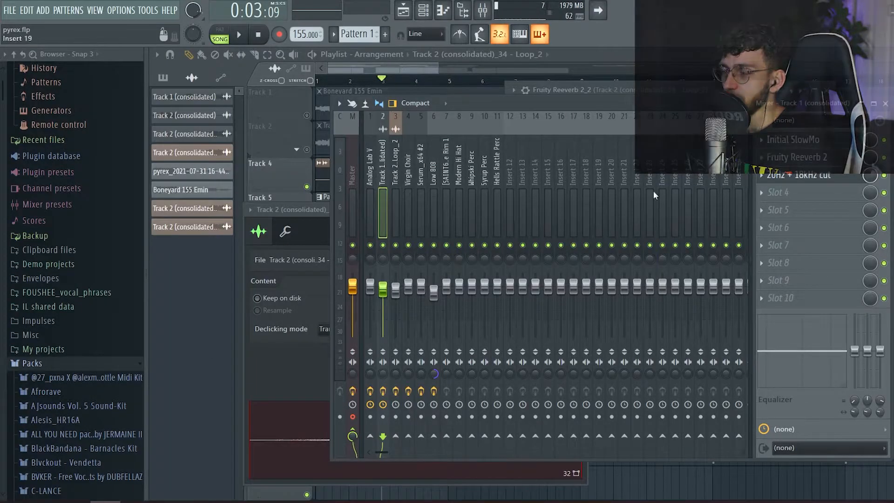
pyautogui.click(768, 160)
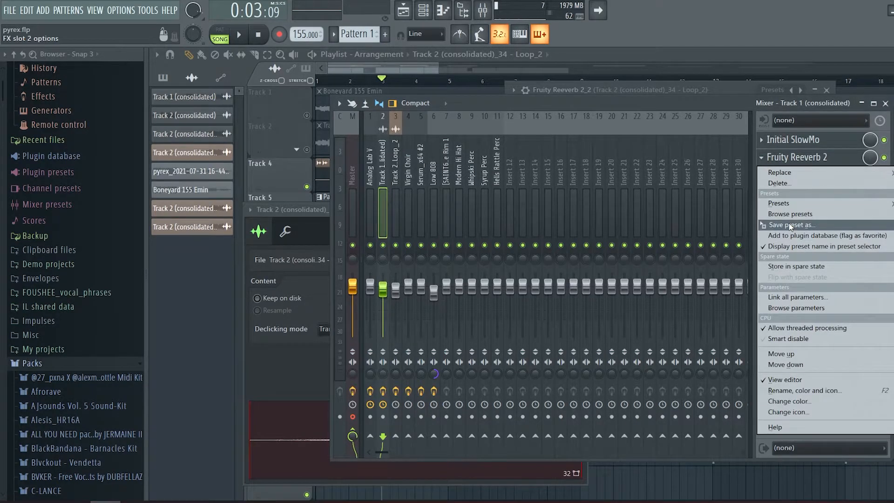
pyautogui.moveTo(790, 226); pyautogui.dragTo(394, 177)
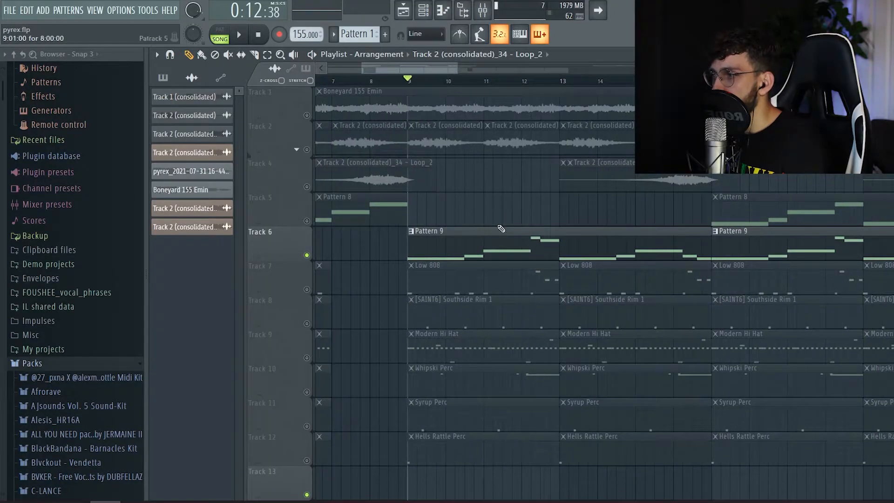
# - Play the arrangement from the start with only Track 5's Pattern 8 clips enabled, and stop playback
pyautogui.scroll(-3, 470, 233)
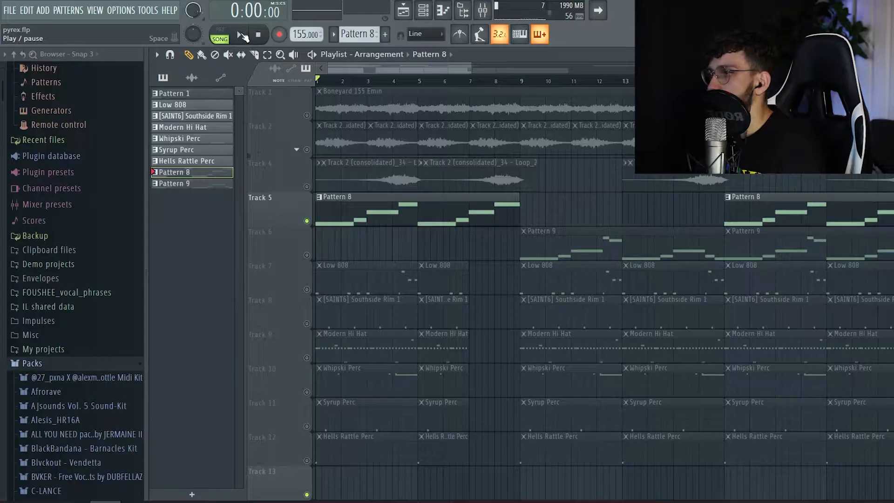
pyautogui.click(242, 34)
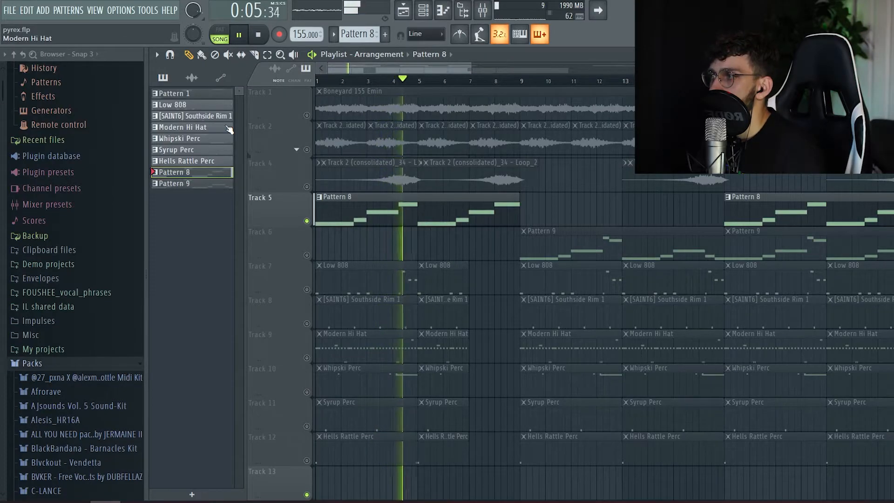
pyautogui.click(267, 36)
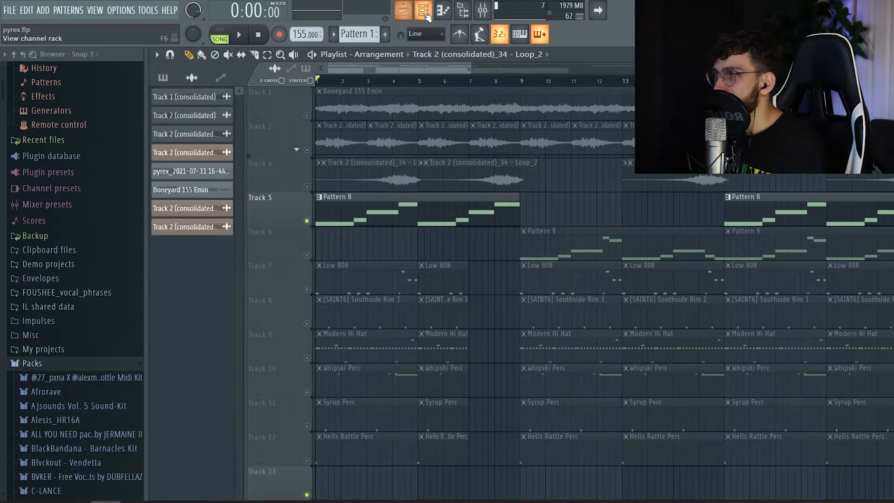
# - Show the Unsorted instrument channels in the channel rack and open the Virgin Choir instrument
pyautogui.click(423, 11)
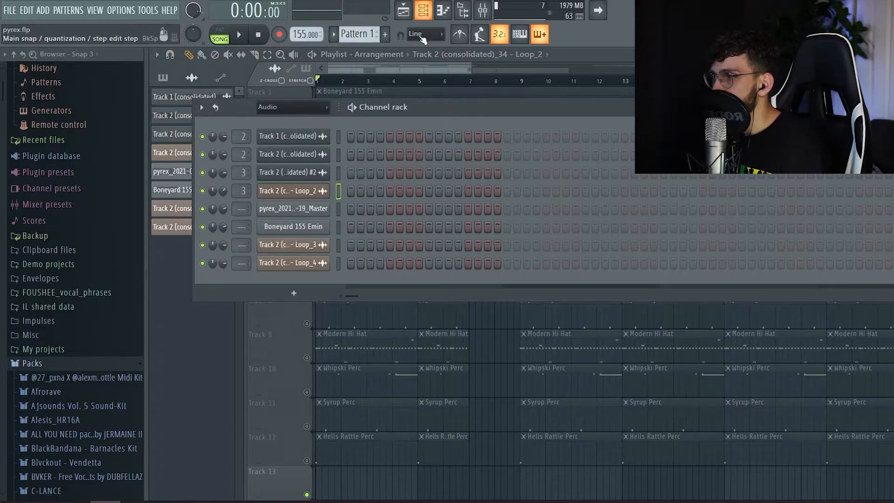
pyautogui.scroll(3, 366, 35)
pyautogui.scroll(4, 365, 36)
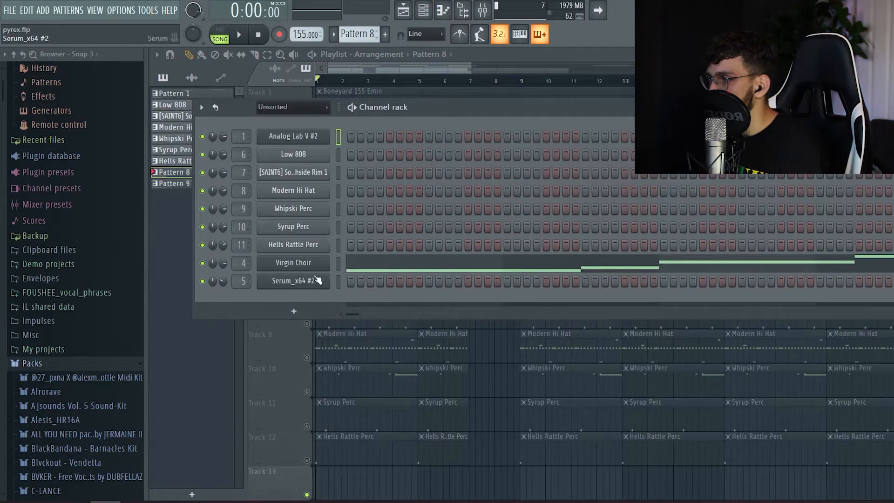
pyautogui.click(308, 265)
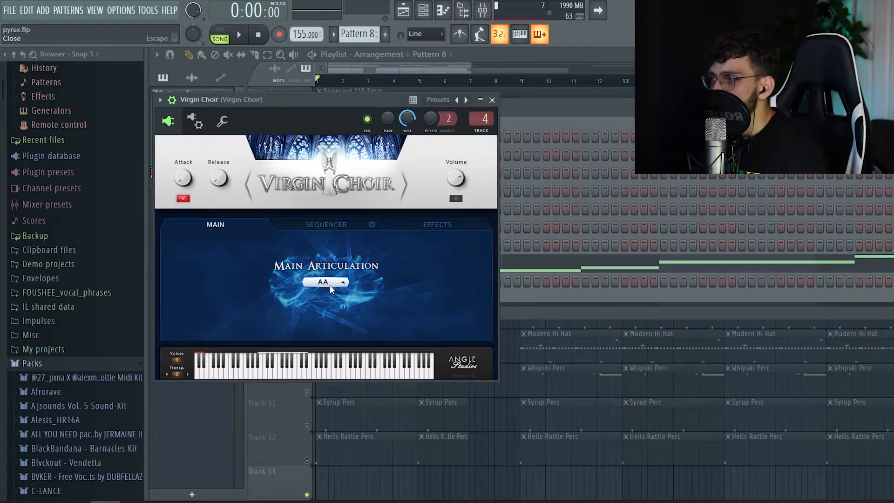
# - Try the EH main articulation in Virgin Choir and switch it back to AA
pyautogui.click(330, 285)
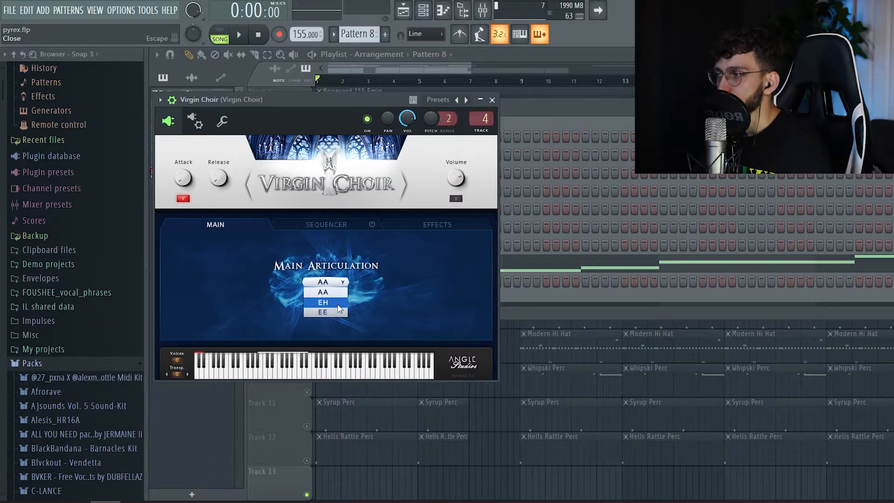
pyautogui.click(331, 302)
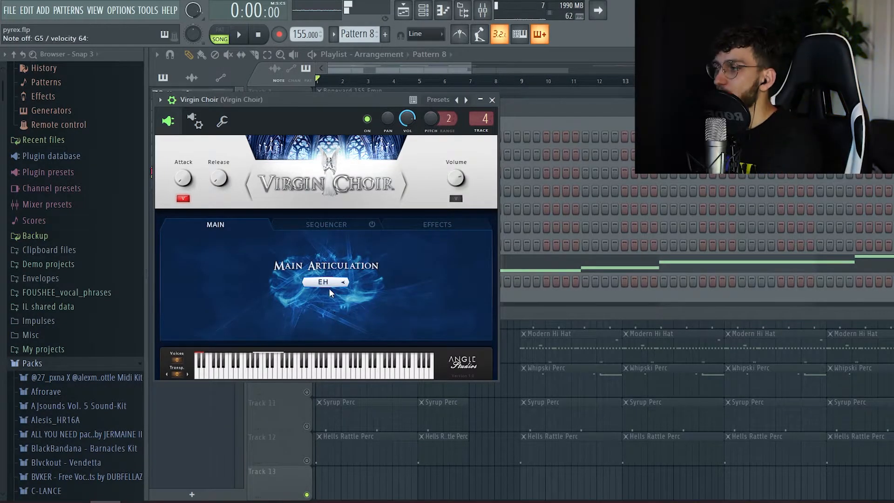
pyautogui.click(319, 287)
pyautogui.click(321, 293)
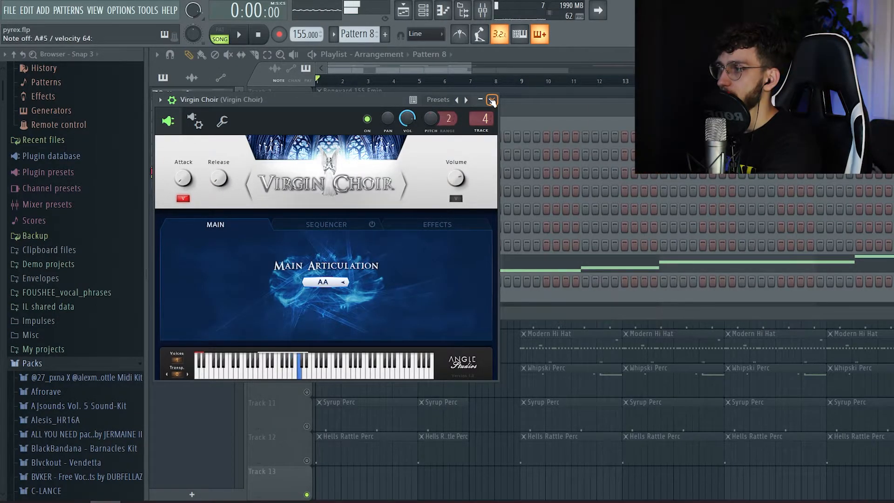
# - Close the Virgin Choir instrument and inspect the effect slots of its mixer track
pyautogui.click(404, 11)
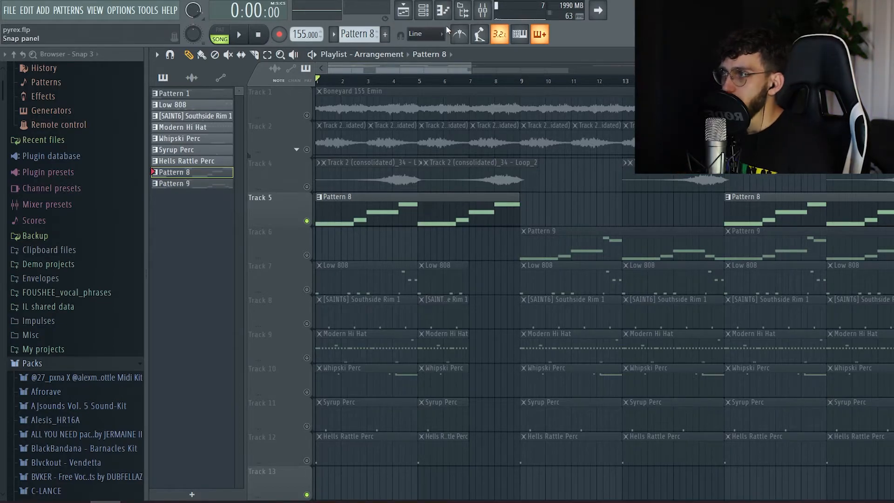
pyautogui.click(482, 11)
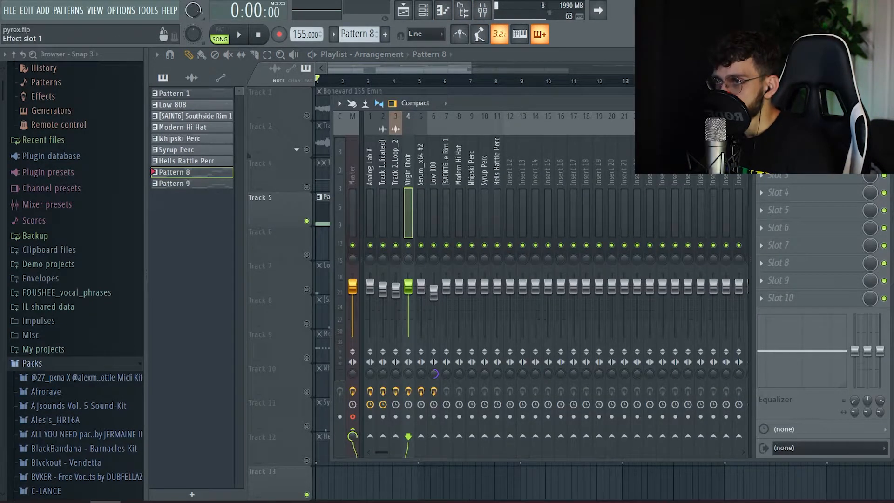
pyautogui.click(768, 211)
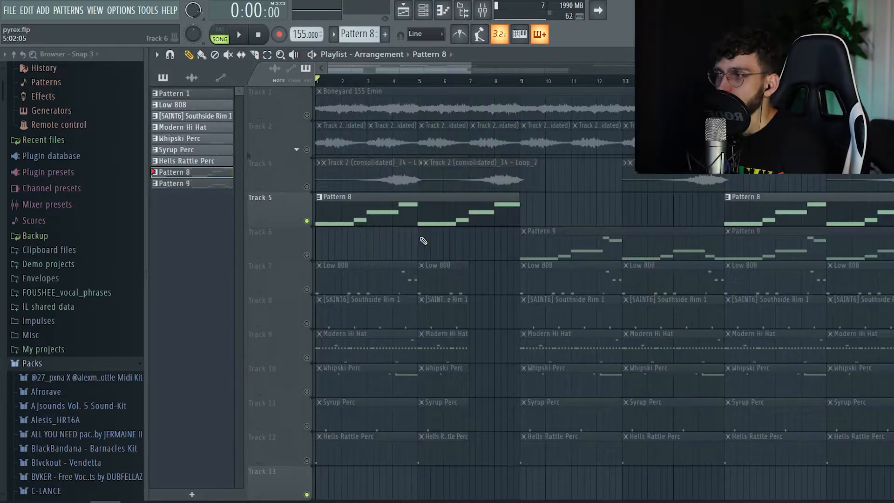
# - Enable Track 6 and mute Track 5 in the playlist, and play back the Pattern 9 clips from bar 9
pyautogui.click(307, 255)
pyautogui.click(307, 221)
pyautogui.scroll(2, 635, 234)
pyautogui.scroll(-3, 623, 215)
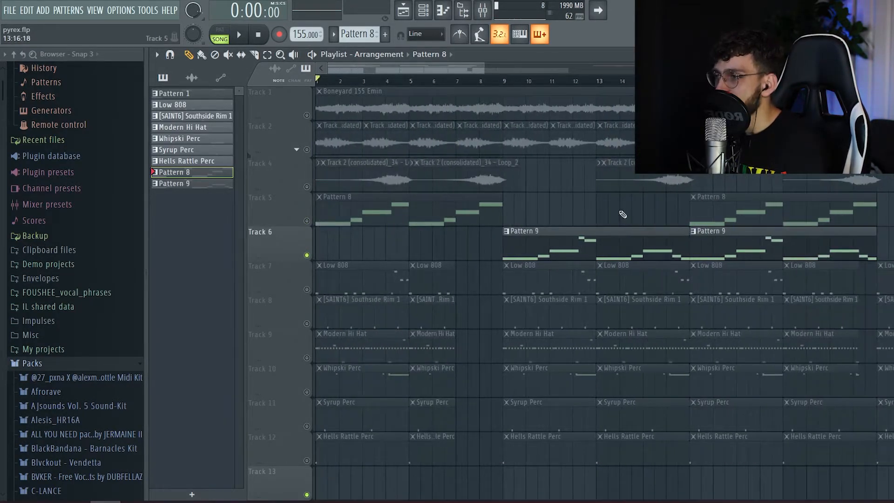
pyautogui.scroll(-1, 623, 215)
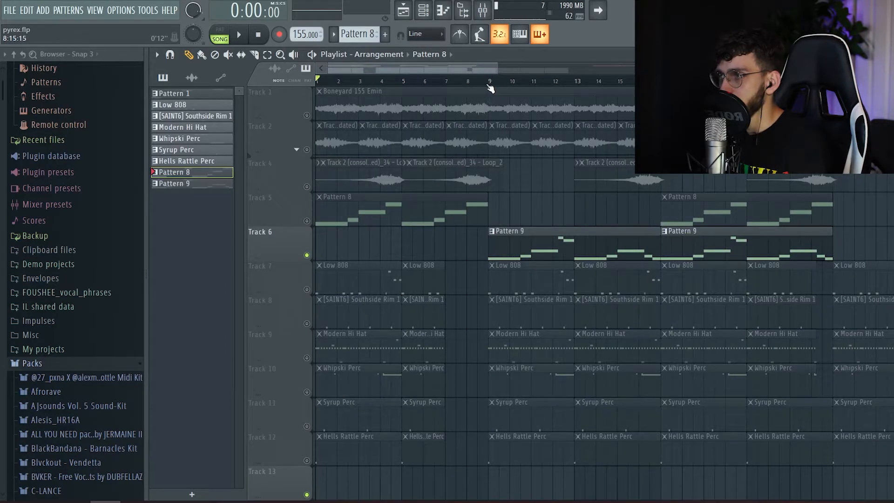
pyautogui.click(239, 35)
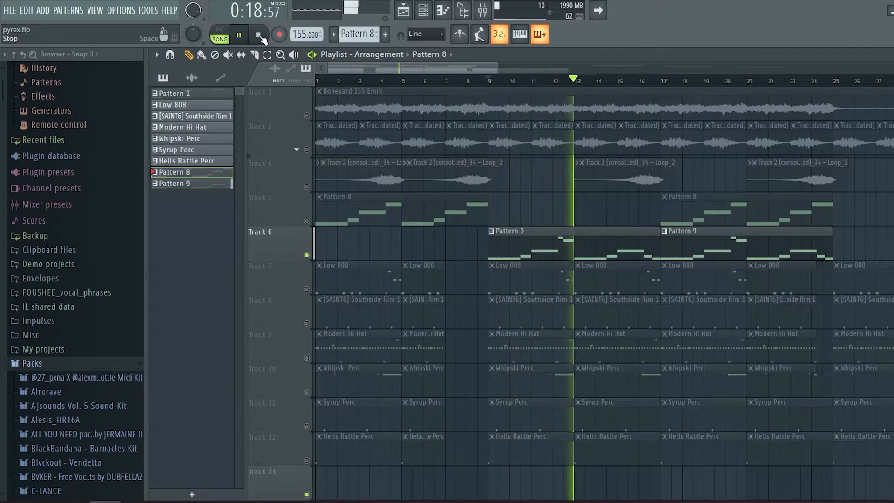
pyautogui.click(261, 37)
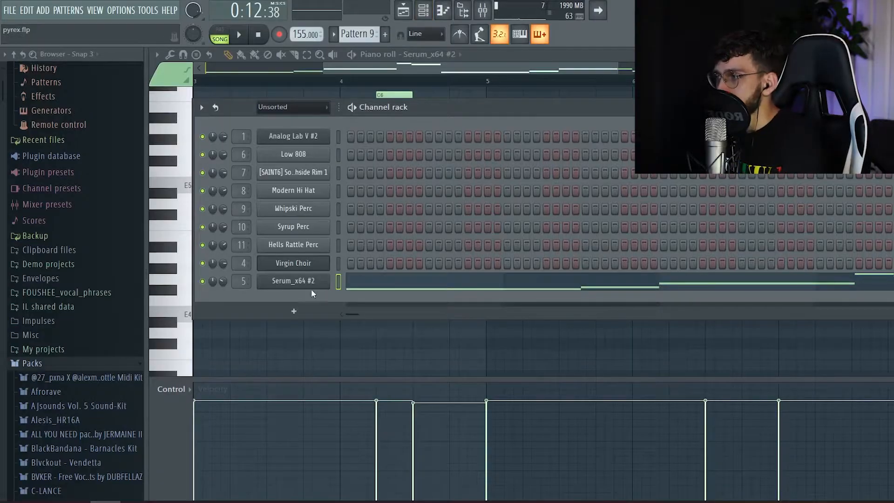
# - Review the portamento settings of Serum_x64 #2 and add Fruity Reeverb 2 to effect slot 3 of its mixer track
pyautogui.click(300, 285)
pyautogui.click(450, 155)
pyautogui.moveTo(480, 227)
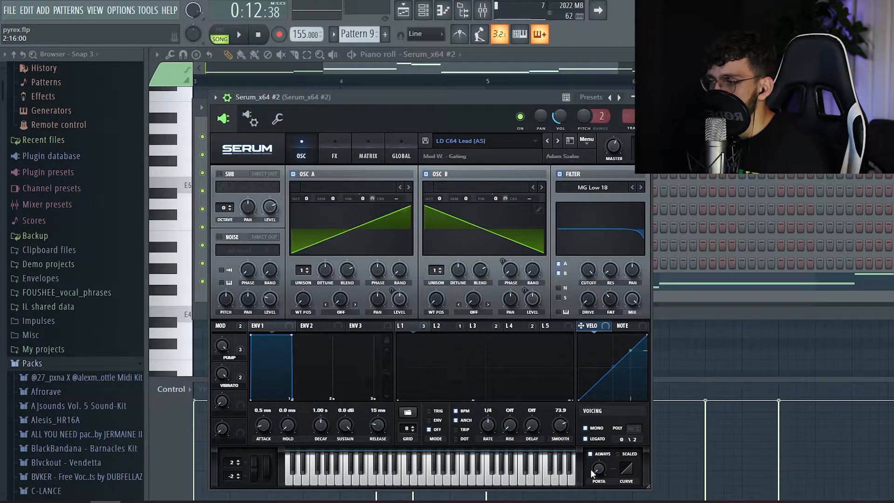
pyautogui.moveTo(599, 468)
pyautogui.moveTo(591, 453)
pyautogui.mouseDown()
pyautogui.moveTo(590, 434)
pyautogui.moveTo(600, 465)
pyautogui.mouseUp()
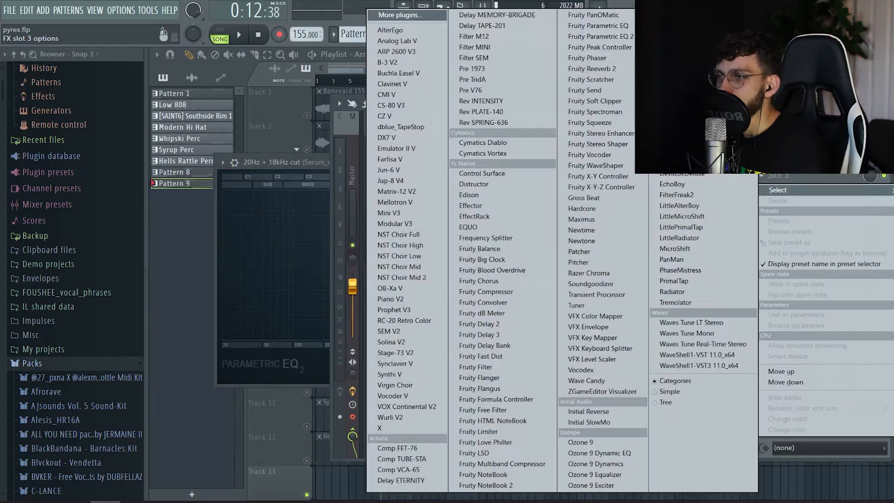
pyautogui.click(591, 69)
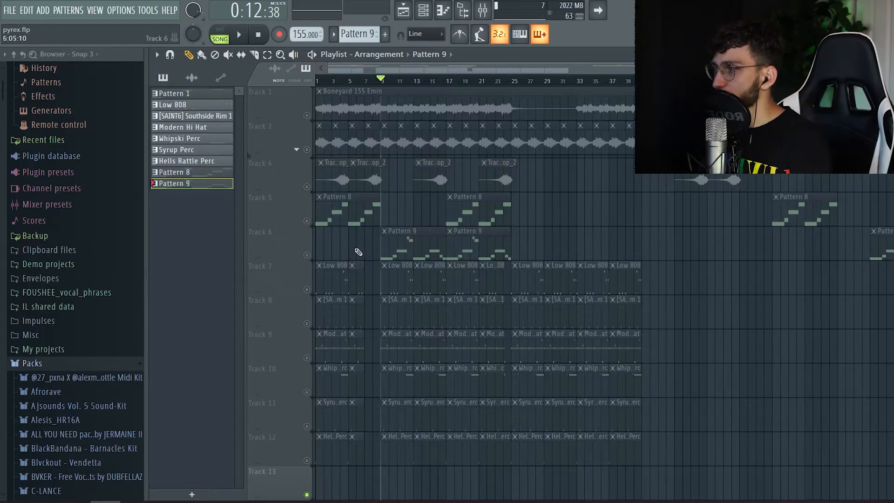
# - Enable Track 7 in the playlist and open the Low 808 pattern in the piano roll with its sampler window moved aside
pyautogui.scroll(4, 361, 253)
pyautogui.click(306, 289)
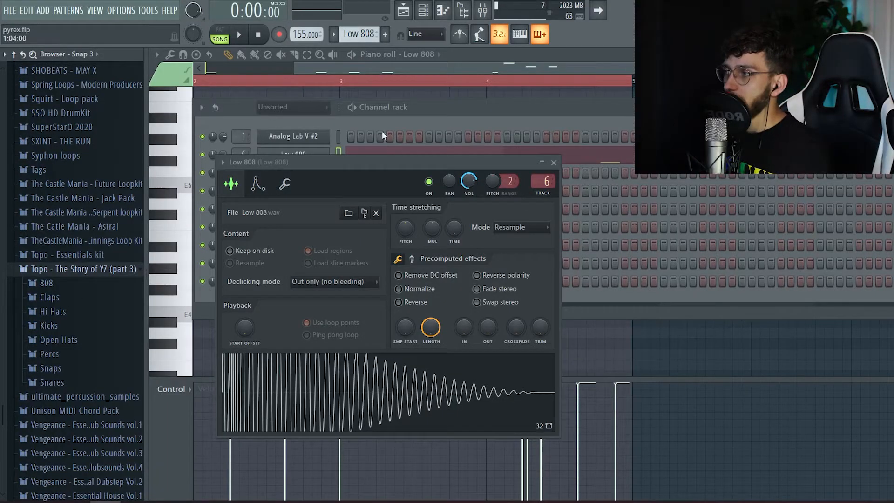
pyautogui.moveTo(436, 162); pyautogui.dragTo(791, 114)
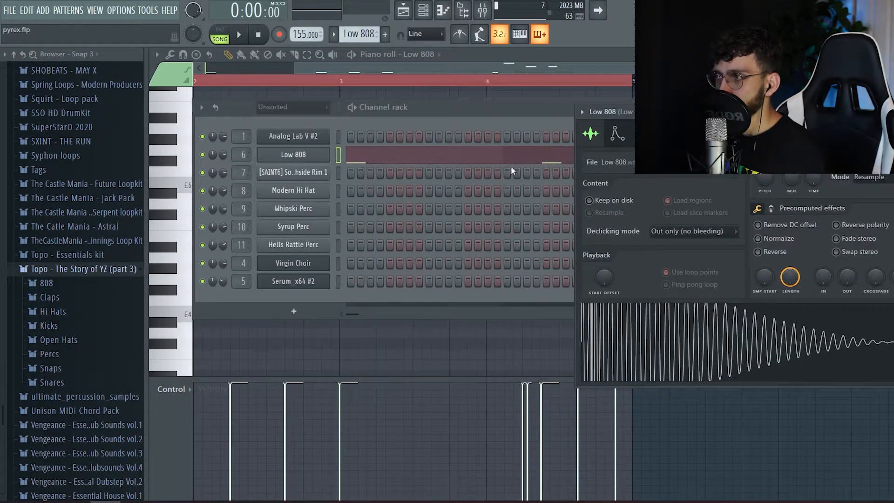
pyautogui.click(435, 164)
pyautogui.press('space')
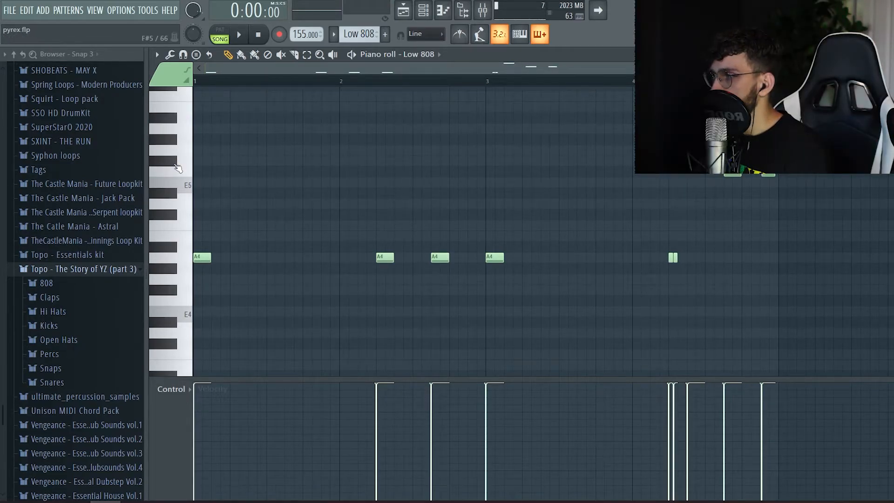
# - Examine the Low 808 pattern's A4 notes in the piano roll, selecting the two short adjacent hits in bar 4
pyautogui.moveTo(381, 195); pyautogui.dragTo(510, 277)
pyautogui.scroll(1, 654, 274)
pyautogui.moveTo(648, 267); pyautogui.dragTo(617, 242)
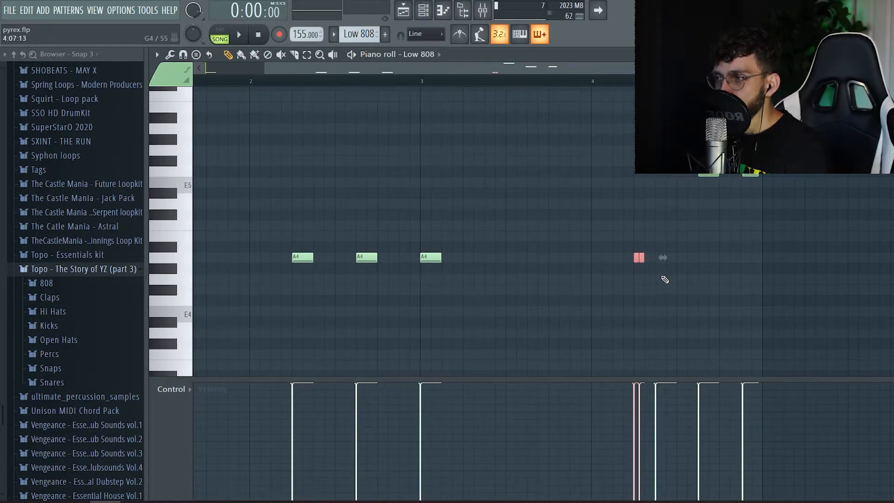
pyautogui.scroll(3, 662, 278)
pyautogui.scroll(2, 657, 275)
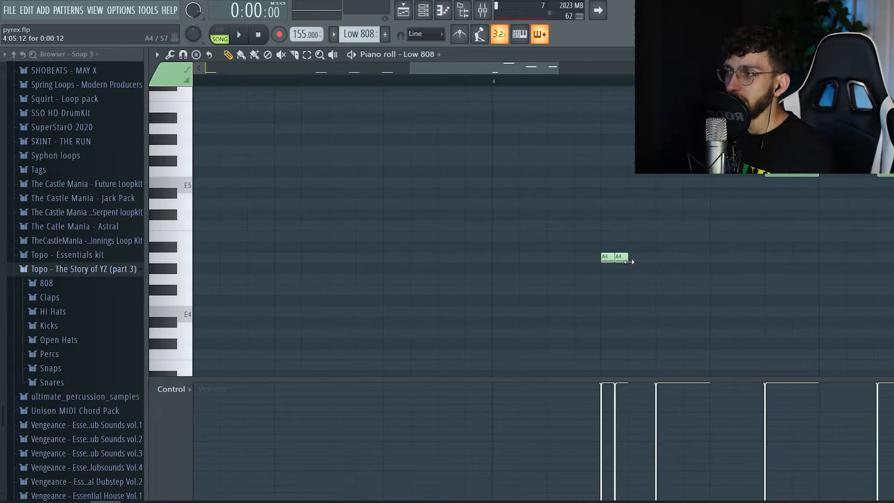
pyautogui.scroll(-3, 605, 268)
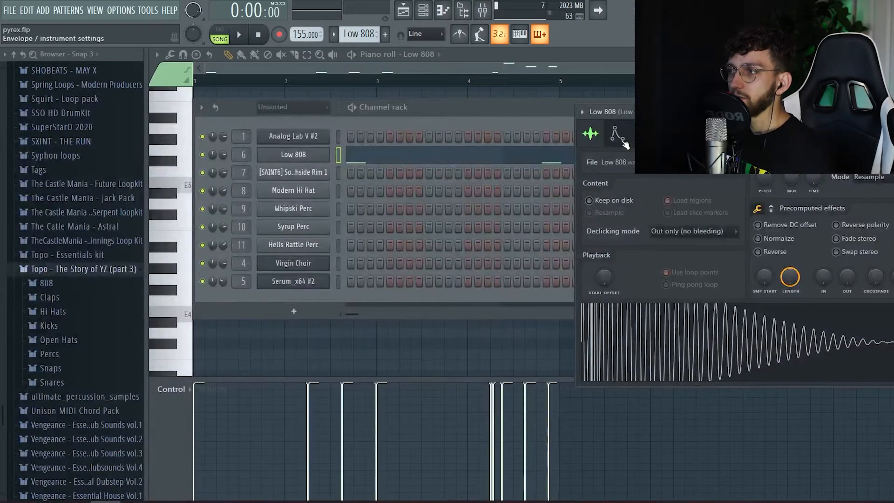
# - Inspect the Low 808's envelope and instrument settings and the first effect slot of its mixer track
pyautogui.click(623, 141)
pyautogui.click(644, 137)
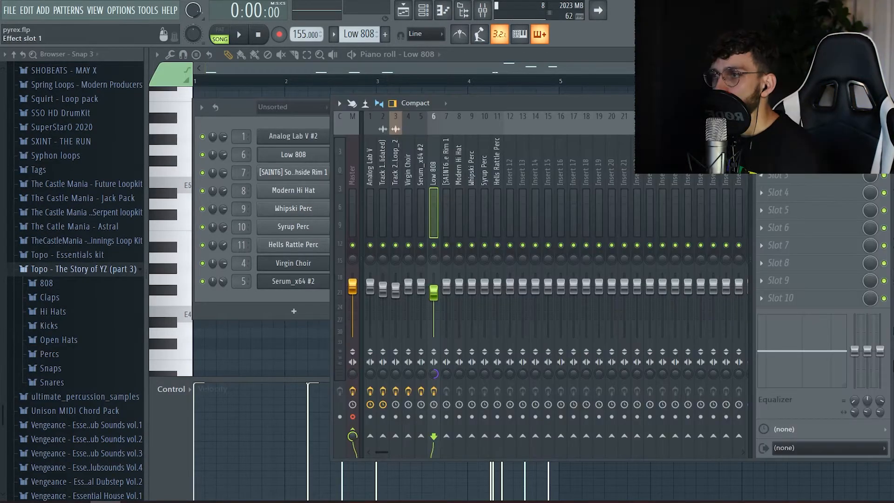
pyautogui.click(791, 139)
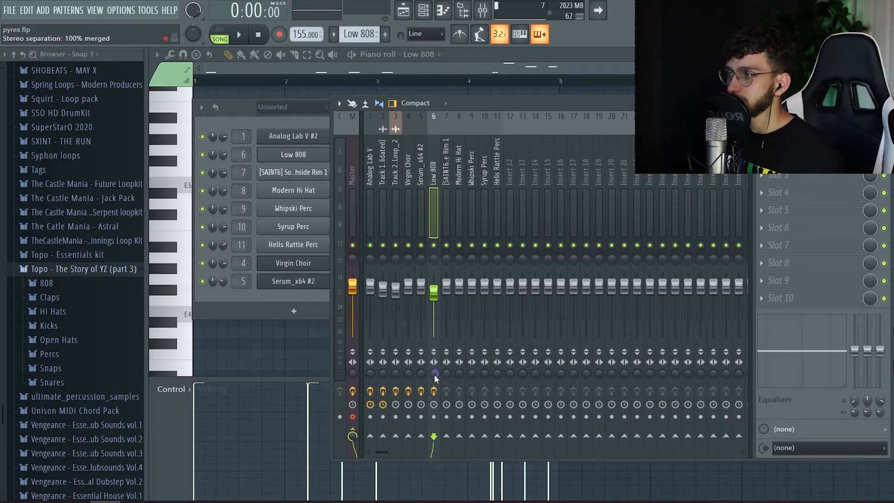
# - Play back the [SAINT6] Southside Rim 1 pattern in the piano roll, stop it and check its mixer track
pyautogui.press('F5')
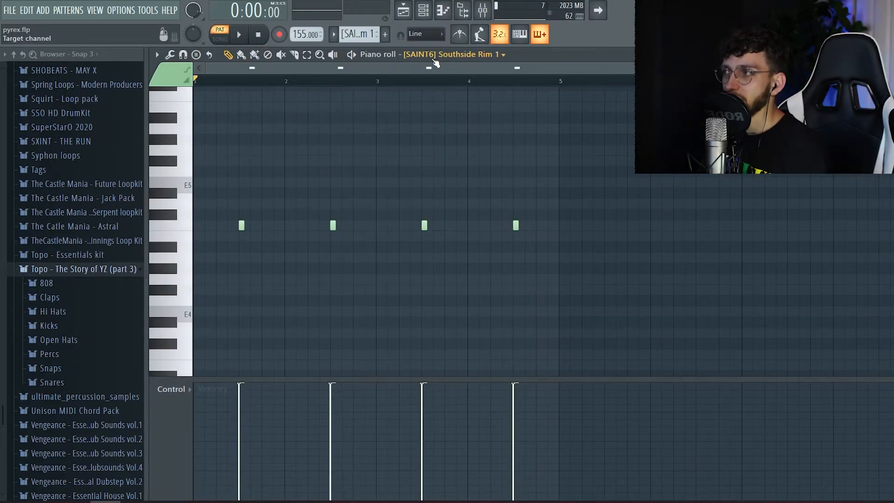
pyautogui.click(239, 35)
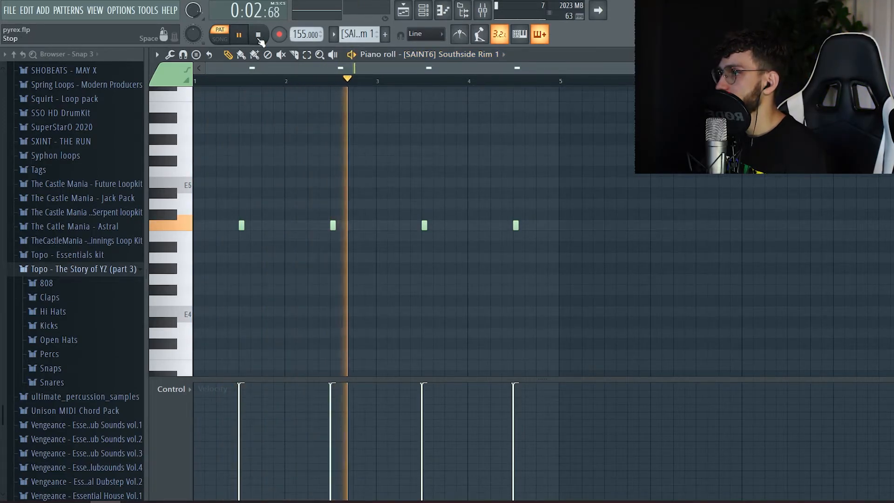
pyautogui.press('space')
pyautogui.click(481, 18)
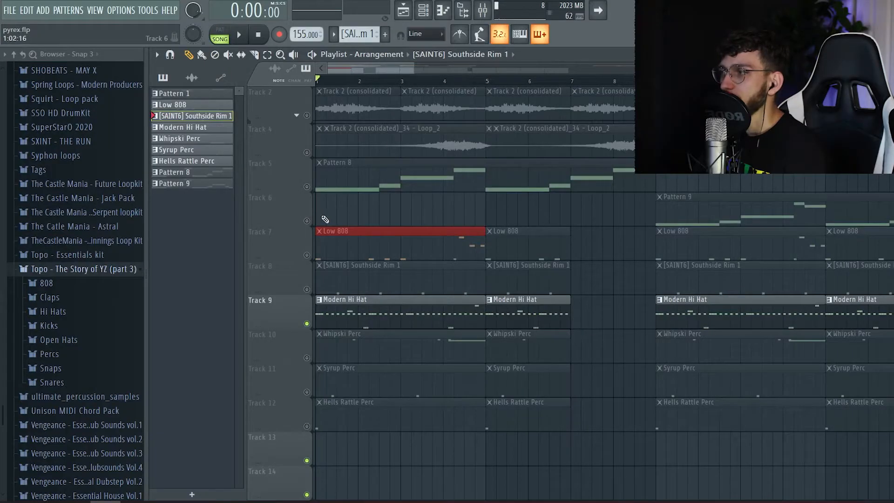
# - Open the Modern Hi Hat pattern from Track 9 in the piano roll and play it back in pattern mode
pyautogui.doubleClick(327, 310)
pyautogui.scroll(-3, 192, 292)
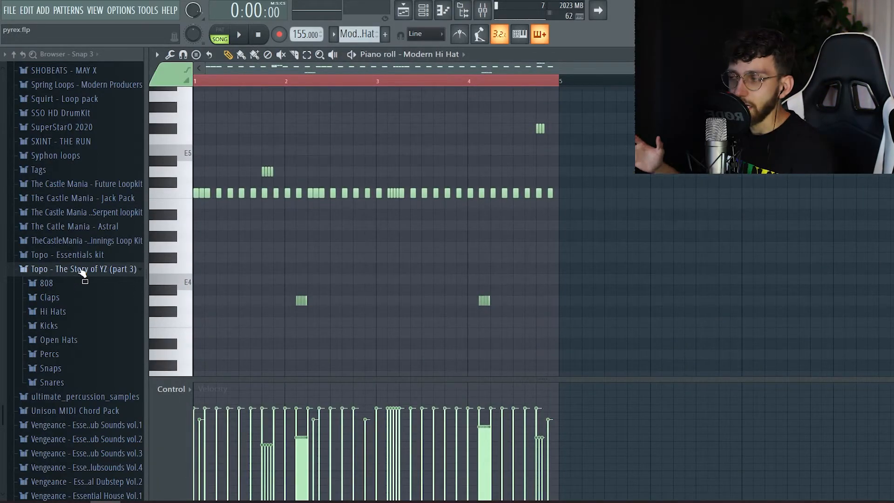
pyautogui.scroll(3, 372, 224)
pyautogui.press('space')
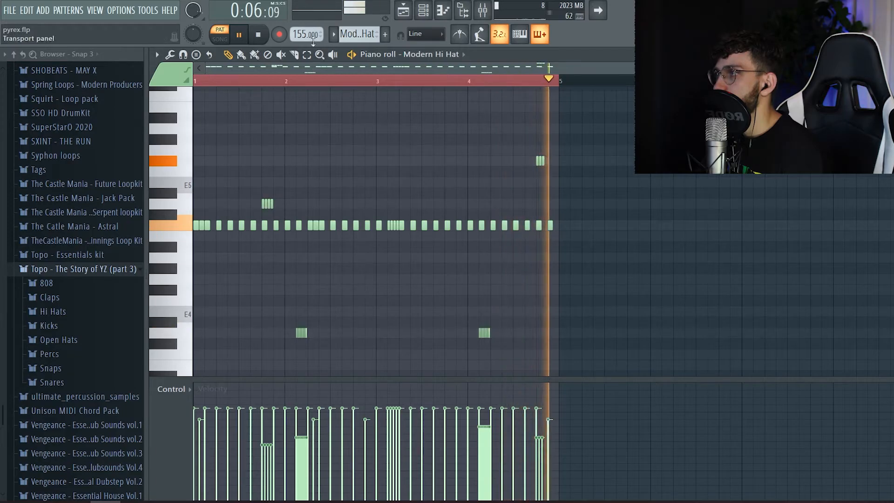
pyautogui.press('space')
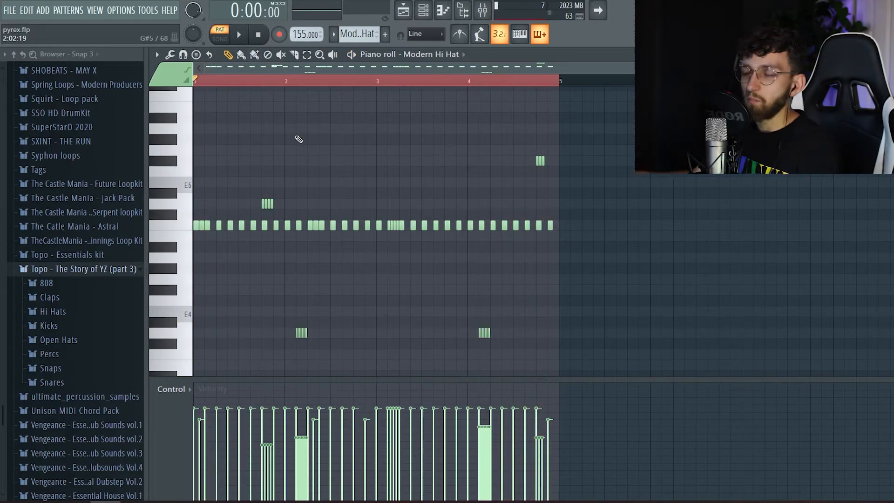
# - Try adding a short F5 note above the bar 1 hi-hat roll and chopping it into quick hits
pyautogui.scroll(2, 202, 235)
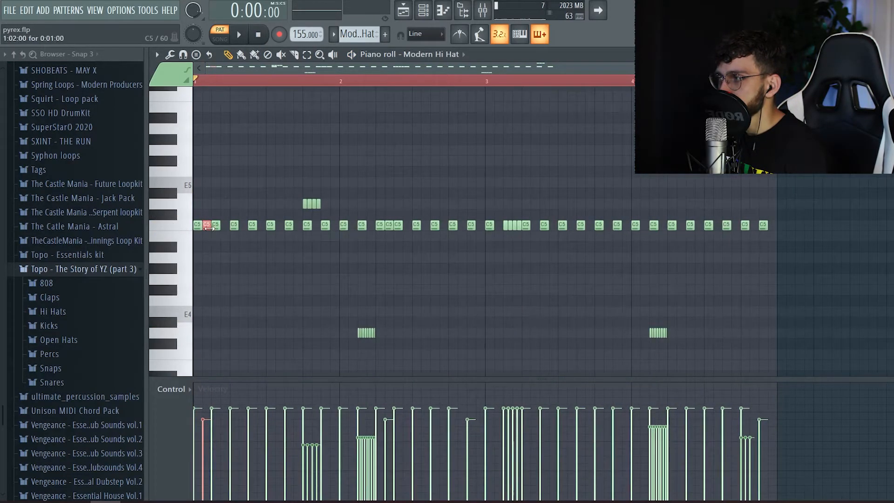
pyautogui.scroll(-1, 217, 125)
pyautogui.moveTo(254, 200); pyautogui.dragTo(309, 219)
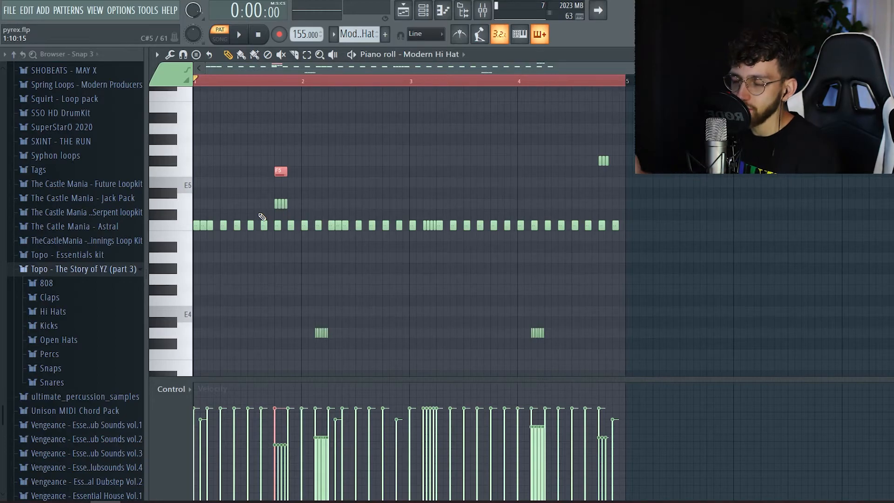
pyautogui.click(285, 171)
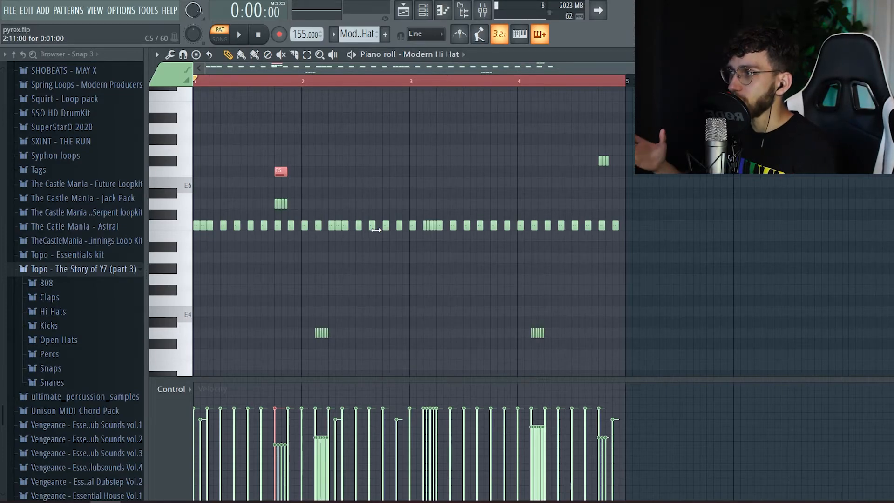
pyautogui.hotkey('alt', 'u')
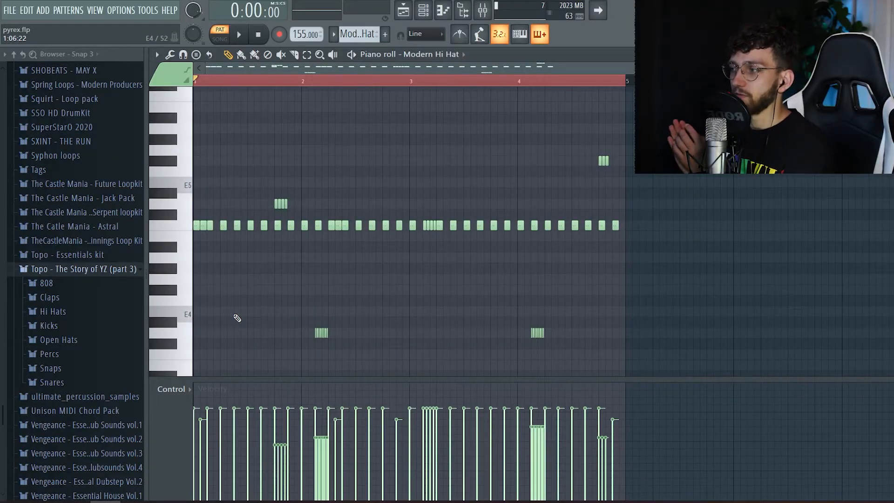
# - Using the note pan control, pan the low hi-hat roll in bar 2 to the right and the one in bar 4 to the left
pyautogui.moveTo(277, 302); pyautogui.dragTo(655, 373)
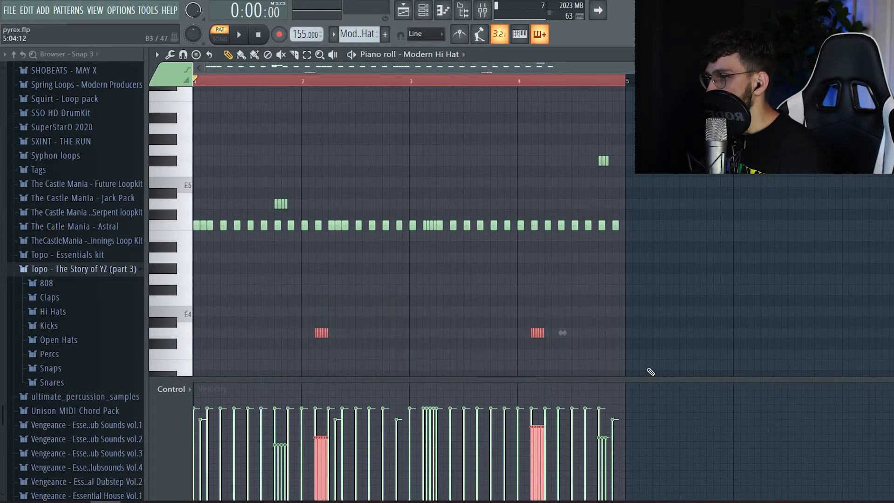
pyautogui.click(244, 163)
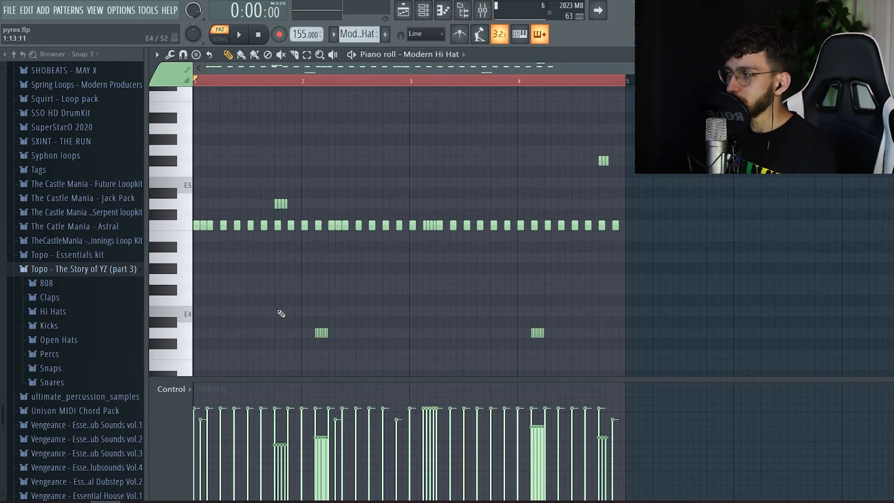
pyautogui.click(173, 389)
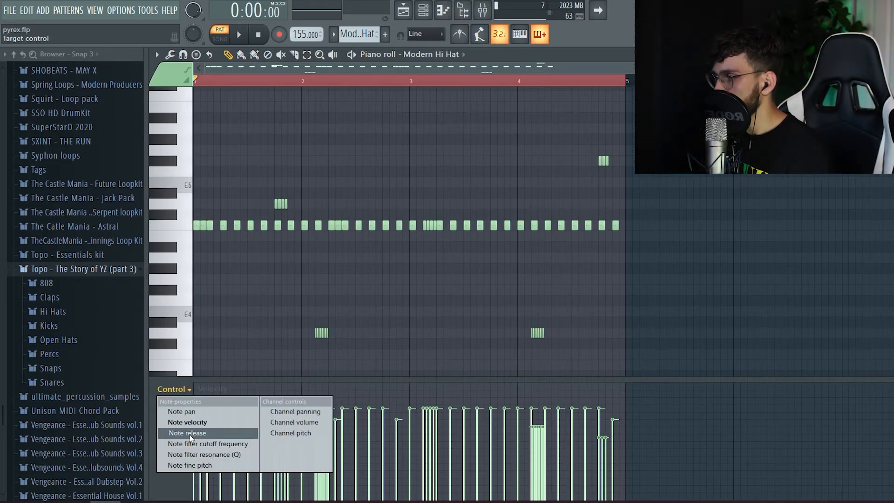
pyautogui.click(181, 411)
pyautogui.moveTo(268, 317); pyautogui.dragTo(631, 377)
pyautogui.moveTo(313, 412); pyautogui.dragTo(328, 407)
pyautogui.moveTo(530, 482); pyautogui.dragTo(544, 478)
pyautogui.click(476, 355)
# - Leave only percussion Tracks 10 to 12 active in the playlist and inspect the Whipski Perc and Syrup Perc patterns in the piano roll
pyautogui.click(403, 10)
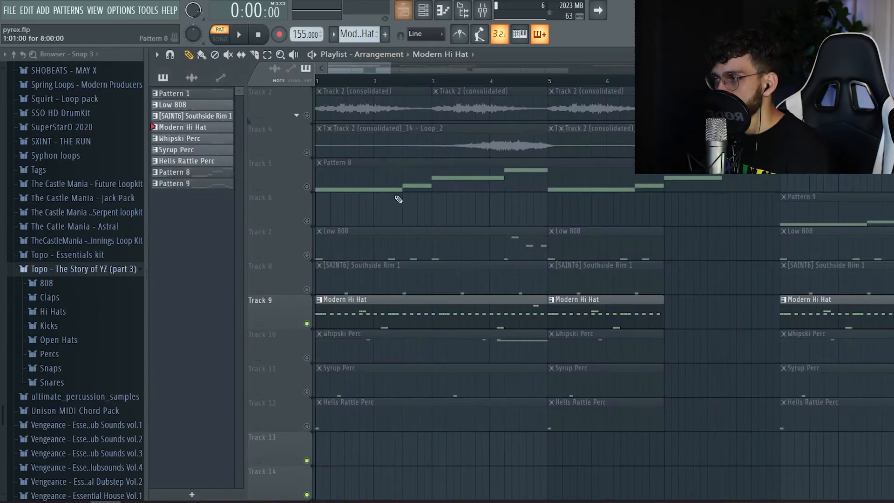
pyautogui.click(305, 358)
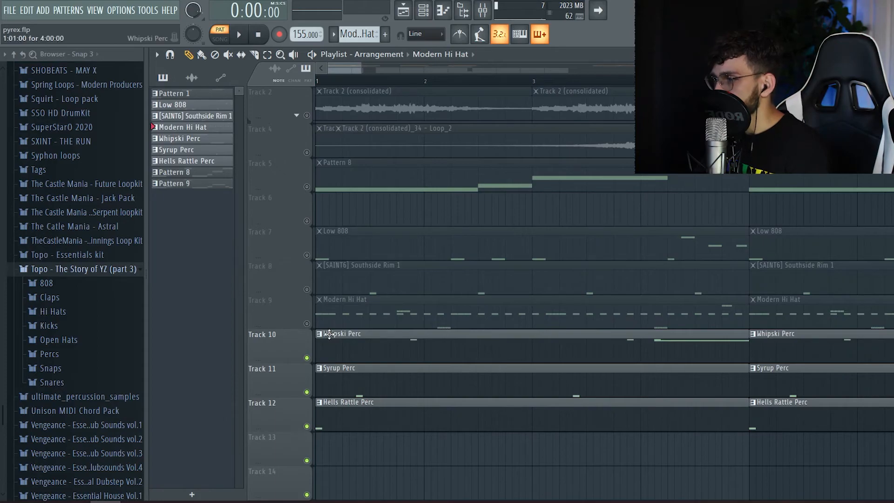
pyautogui.doubleClick(328, 334)
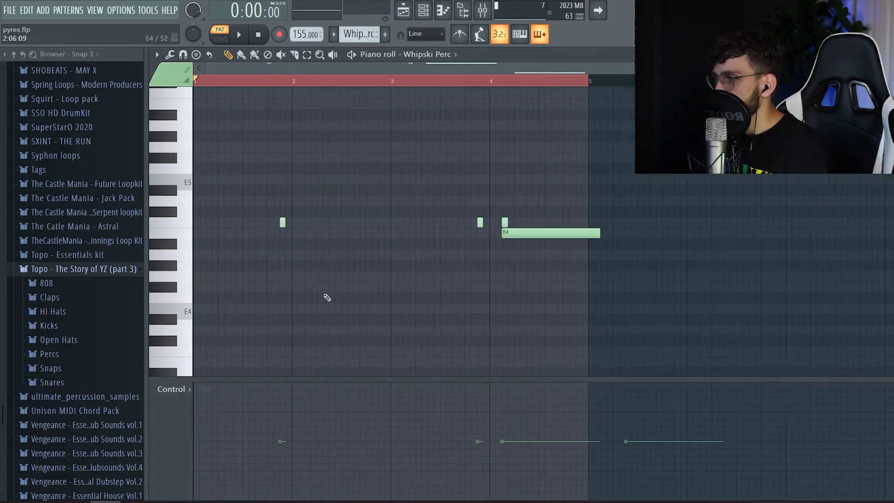
pyautogui.press('Escape')
pyautogui.doubleClick(339, 382)
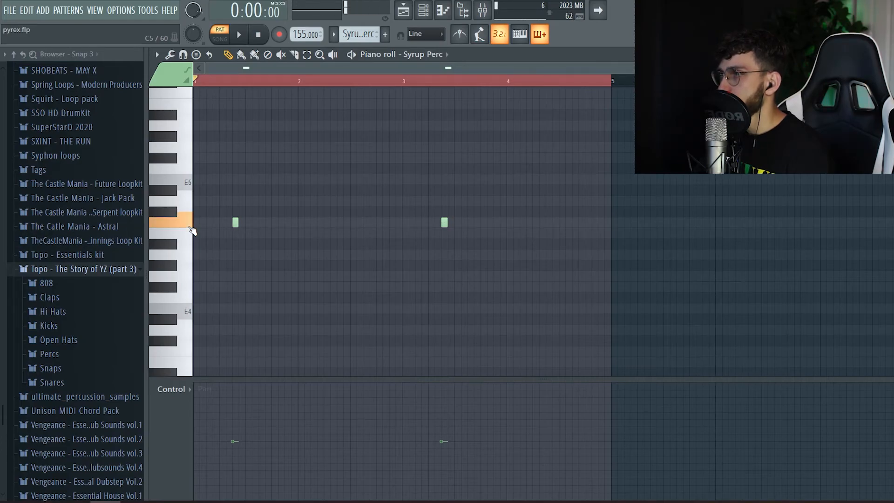
# - Check the Hells Rattle Perc channel and play the three percussion tracks together in song mode
pyautogui.click(424, 12)
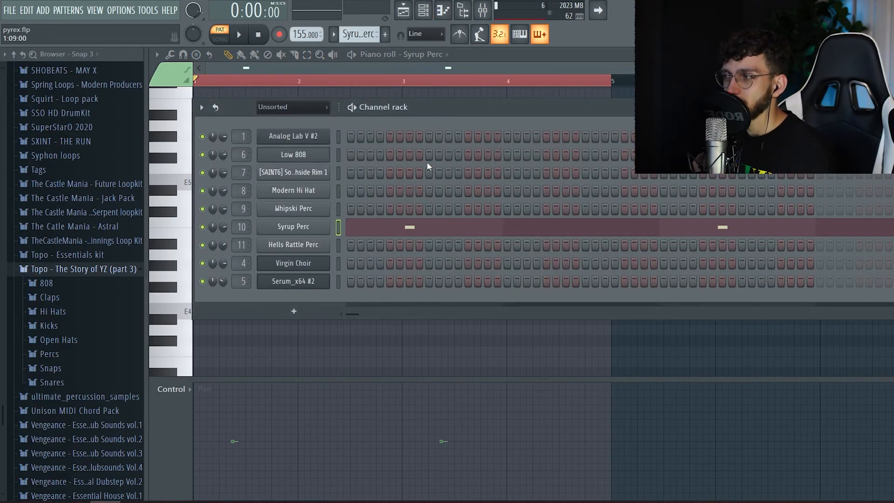
pyautogui.click(310, 245)
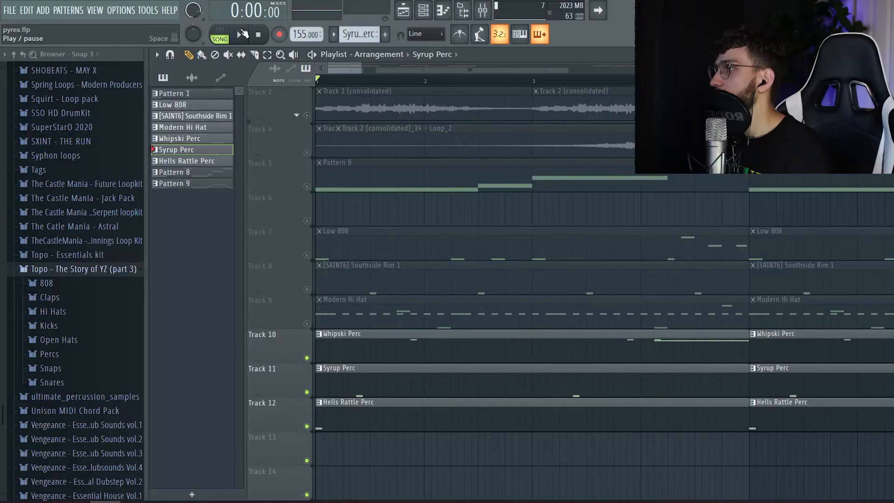
pyautogui.click(240, 34)
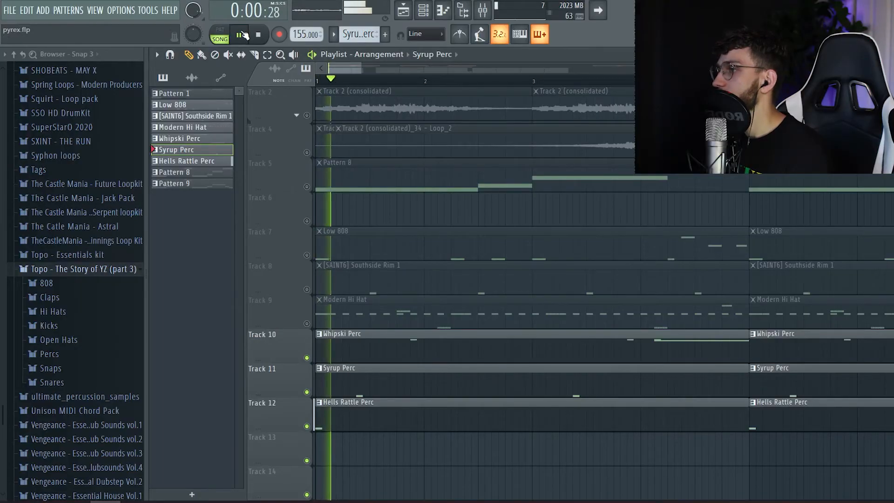